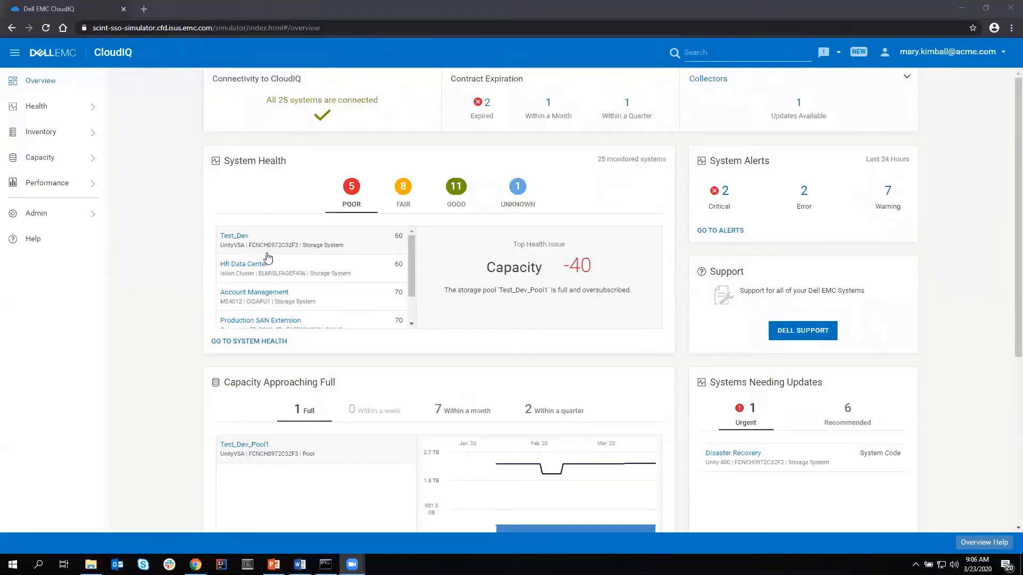
Step: Show the 11 systems rated GOOD in the System Health card, with Capacity -5 as the top issue
click(451, 193)
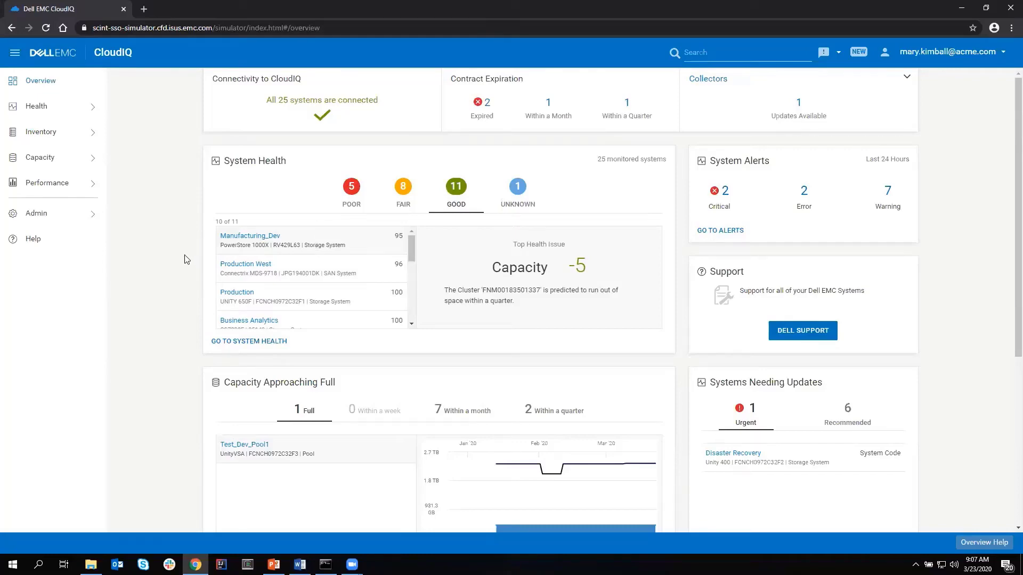
Step: Show the pools expected to fill within a month and chart Manufacturing_Dev's capacity trend
scroll(186, 260, down, 3)
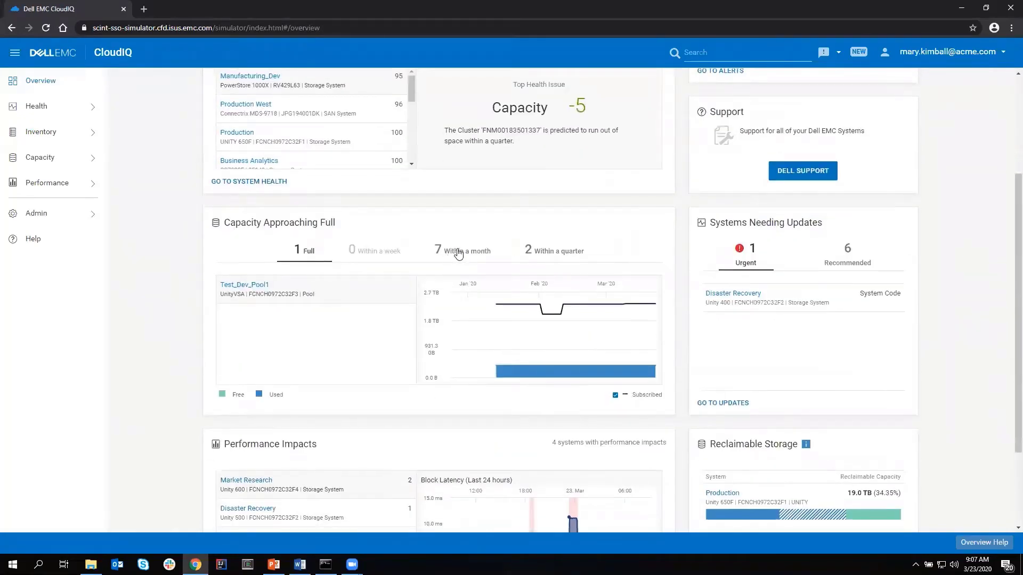
click(457, 253)
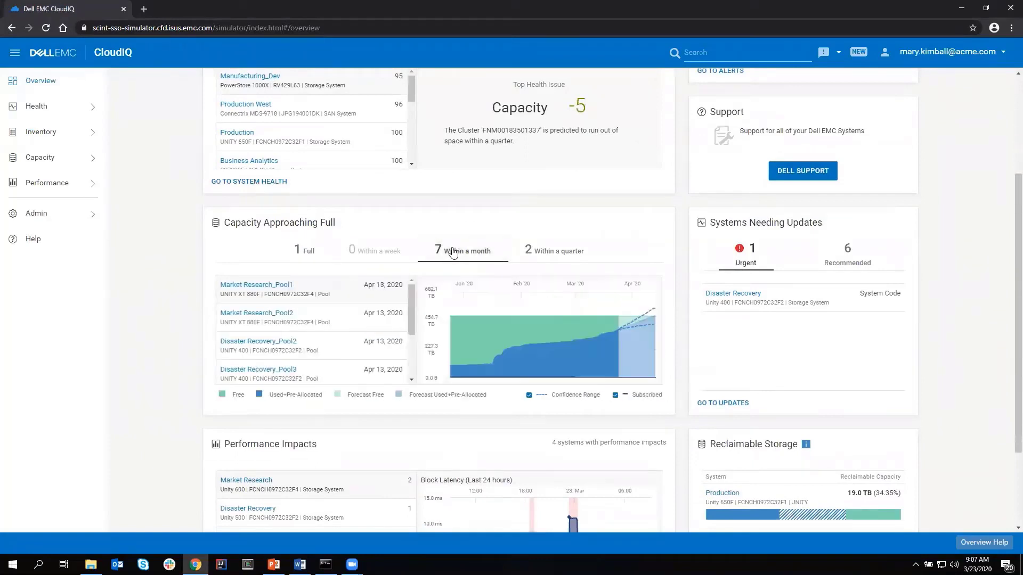
scroll(341, 372, down, 5)
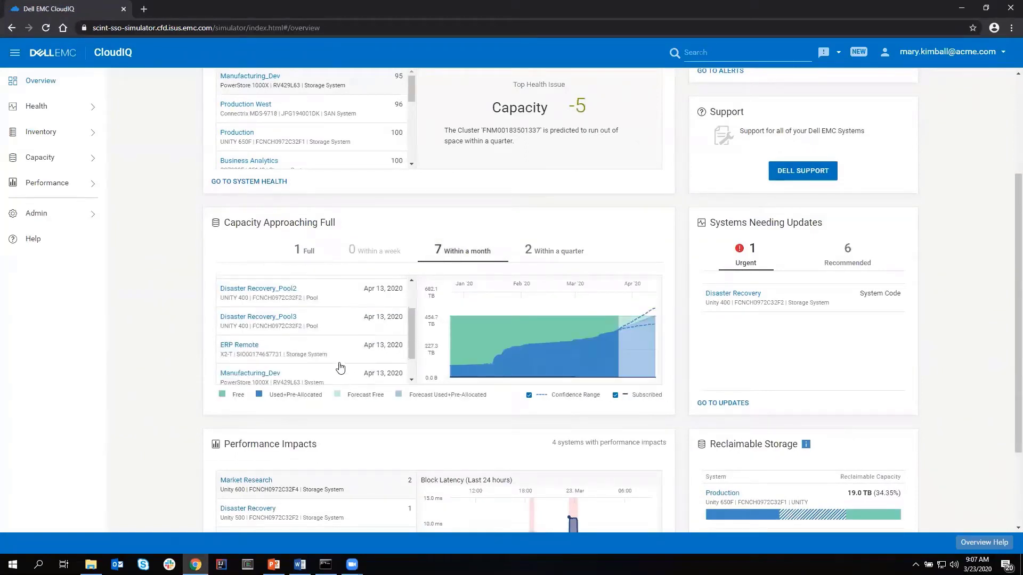
scroll(325, 316, down, 2)
click(316, 238)
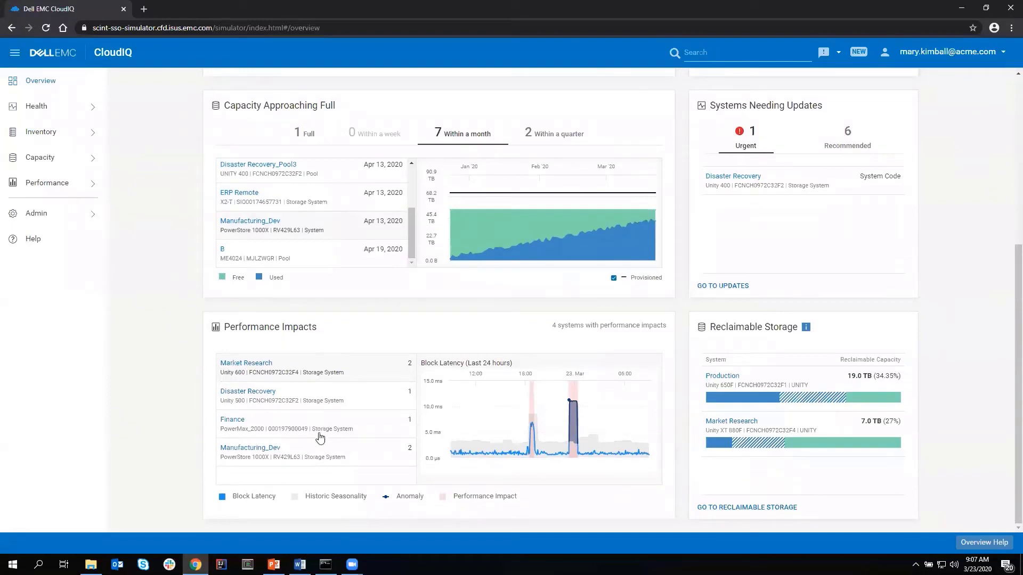
Step: Show Manufacturing_Dev's latency in the Performance Impacts chart and review the dashboard
click(315, 463)
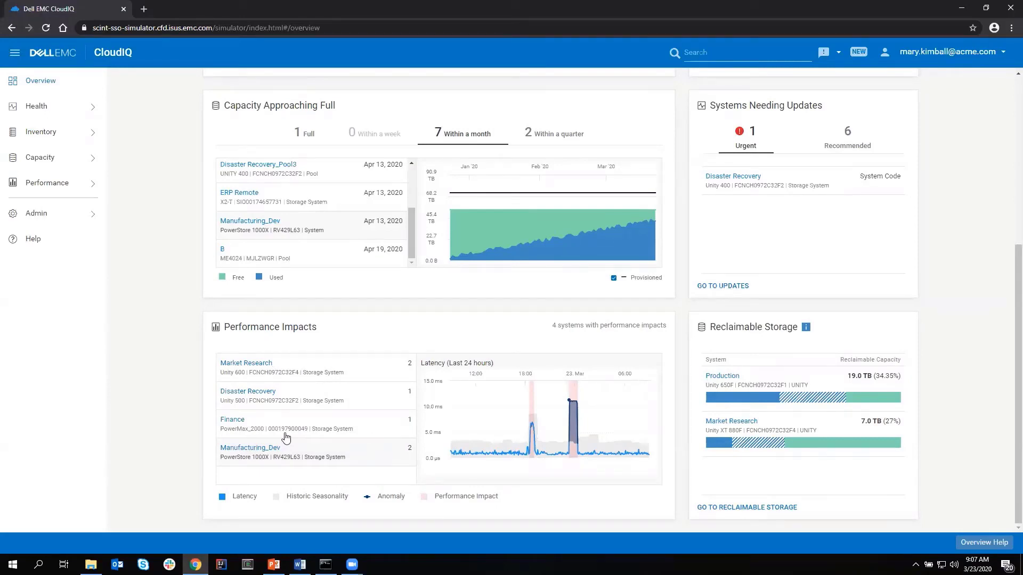
scroll(867, 290, up, 3)
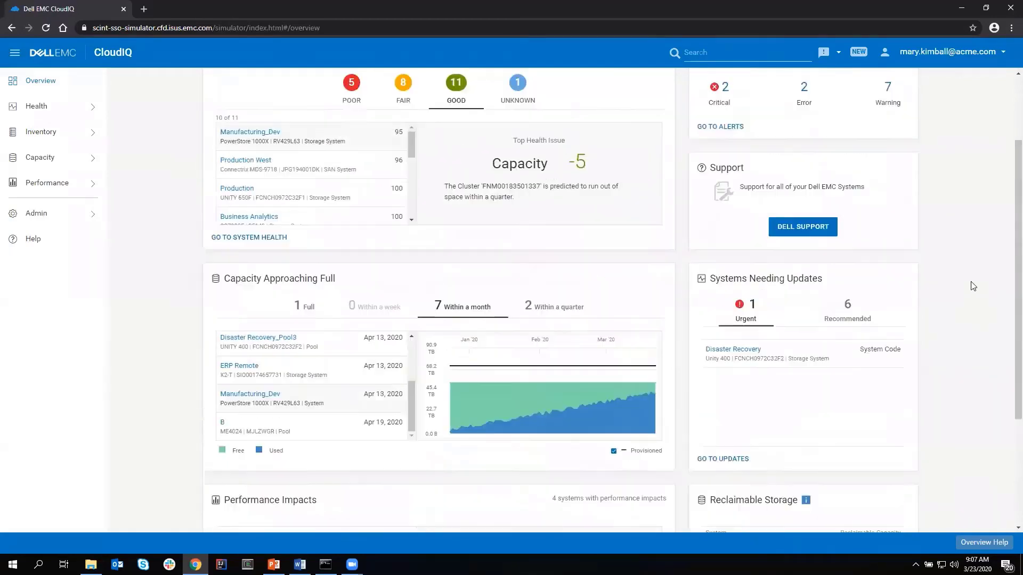
scroll(964, 287, down, 1)
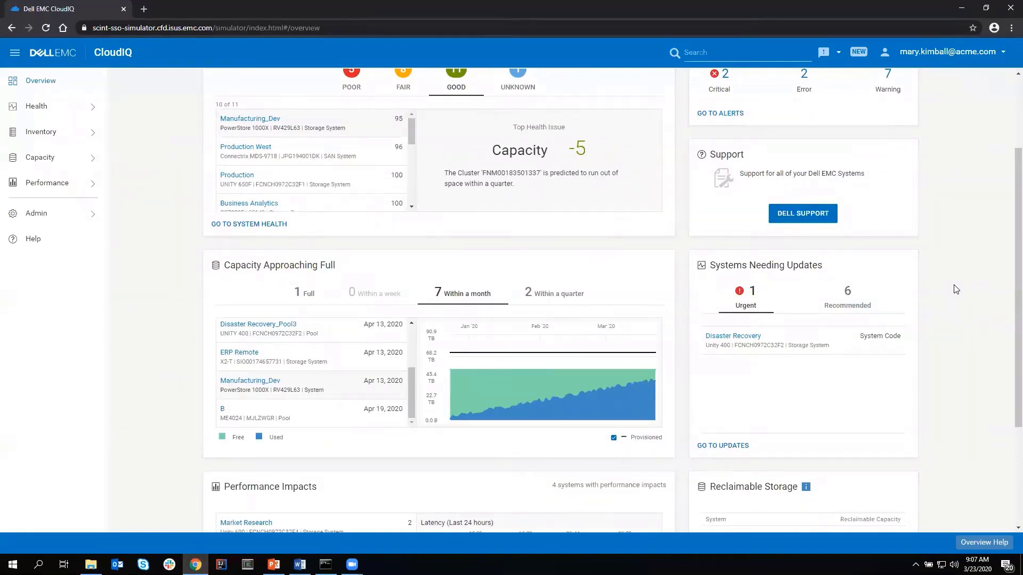
scroll(934, 299, down, 1)
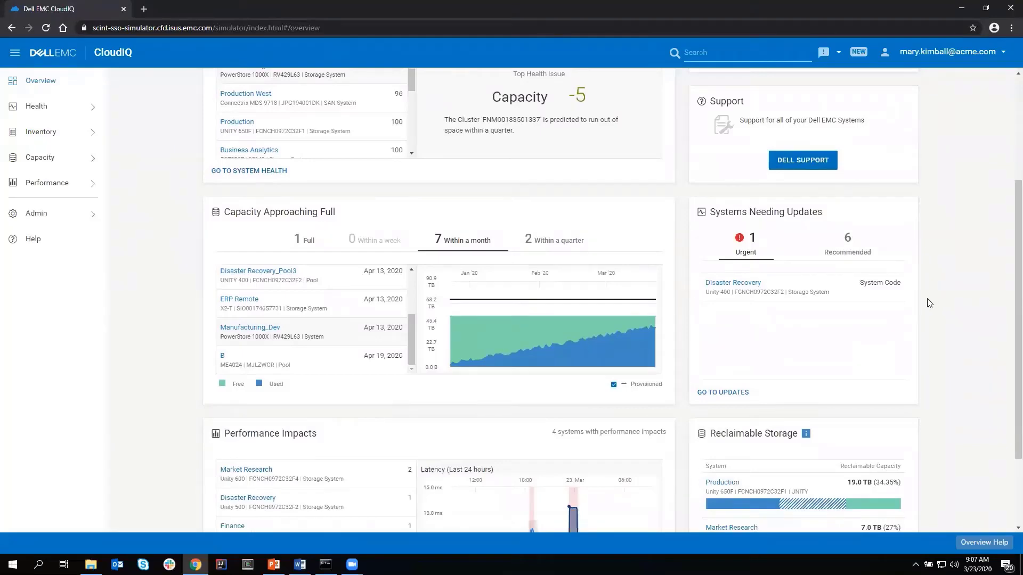
scroll(932, 307, down, 2)
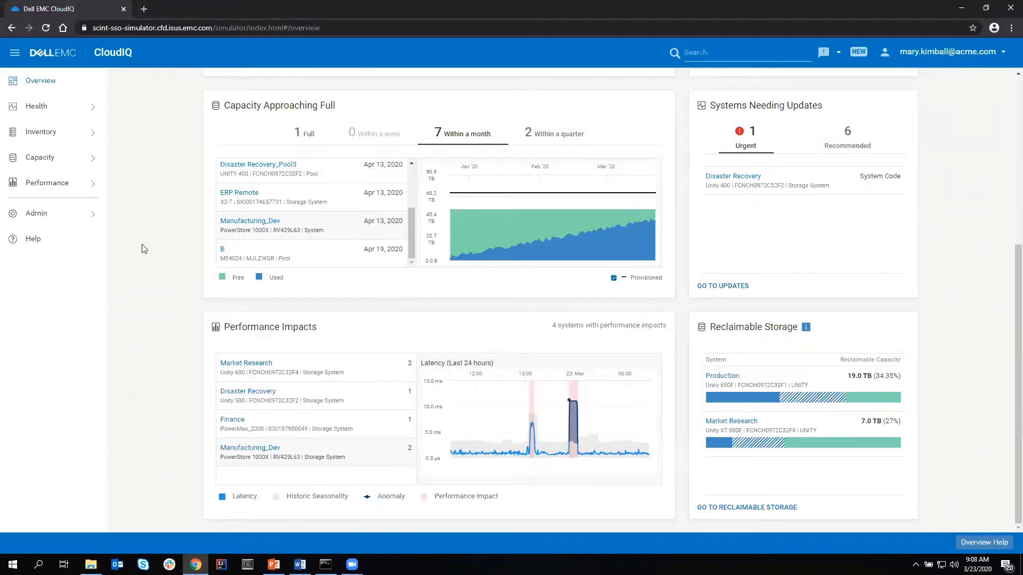
scroll(141, 248, up, 5)
Step: Open the System Health page under Health and scroll through the system cards
click(37, 106)
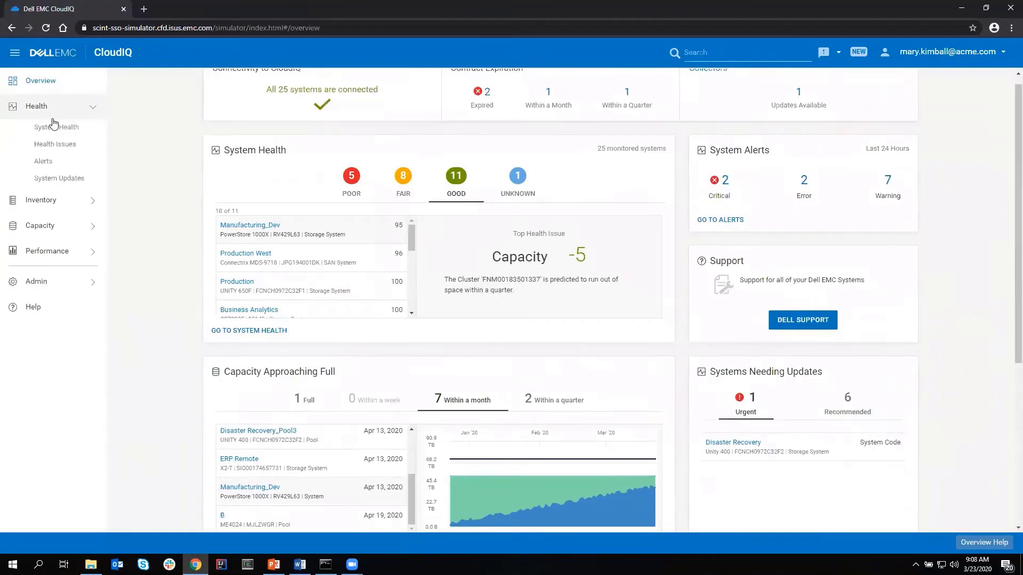
click(55, 129)
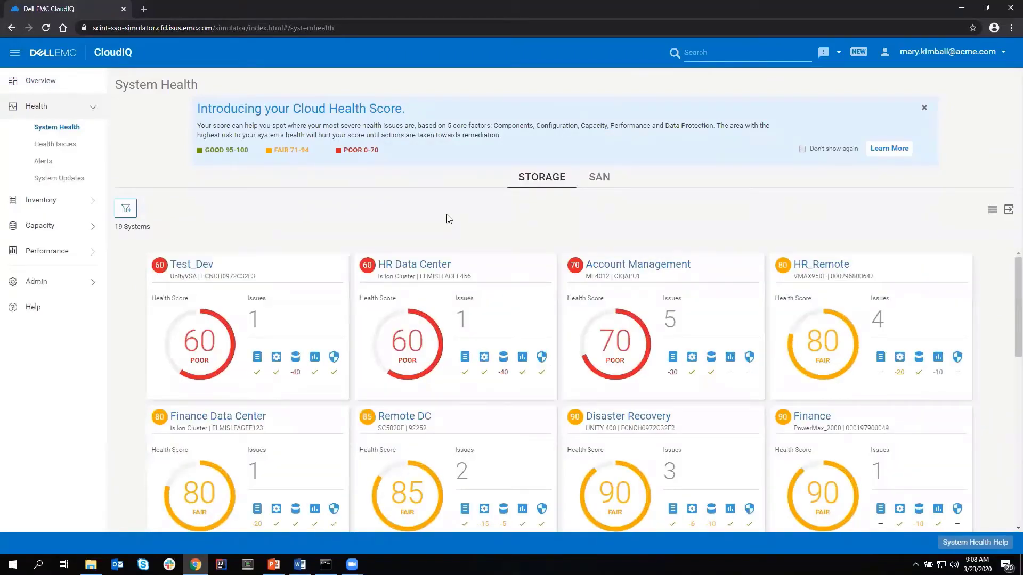
scroll(765, 265, down, 2)
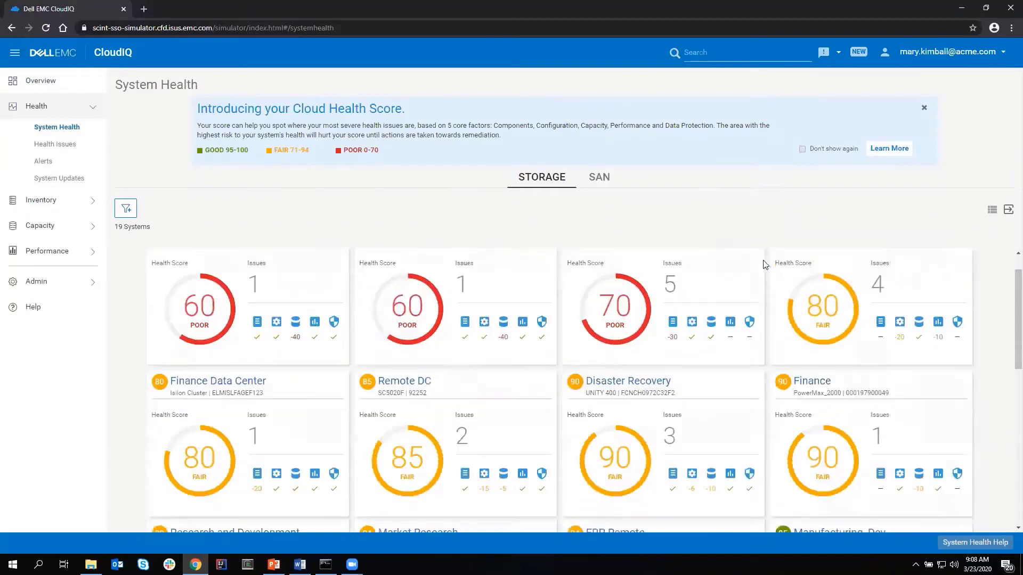
scroll(765, 265, down, 3)
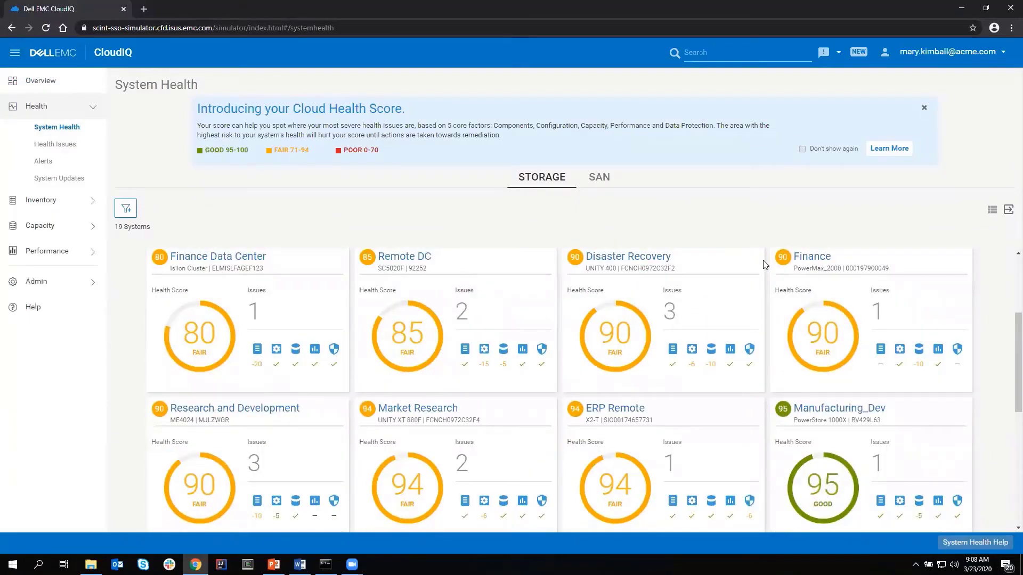
scroll(814, 298, down, 4)
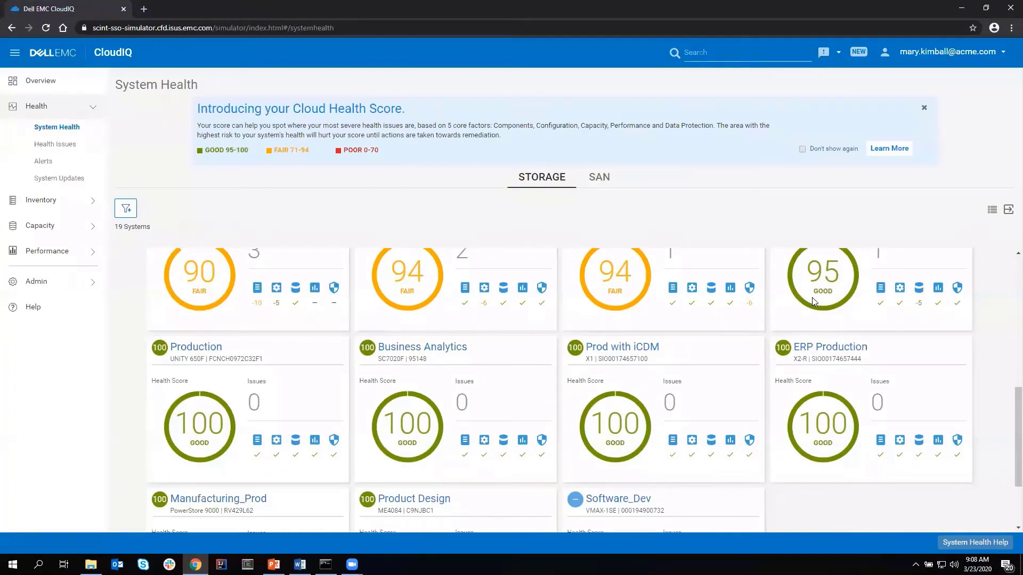
scroll(814, 320, up, 2)
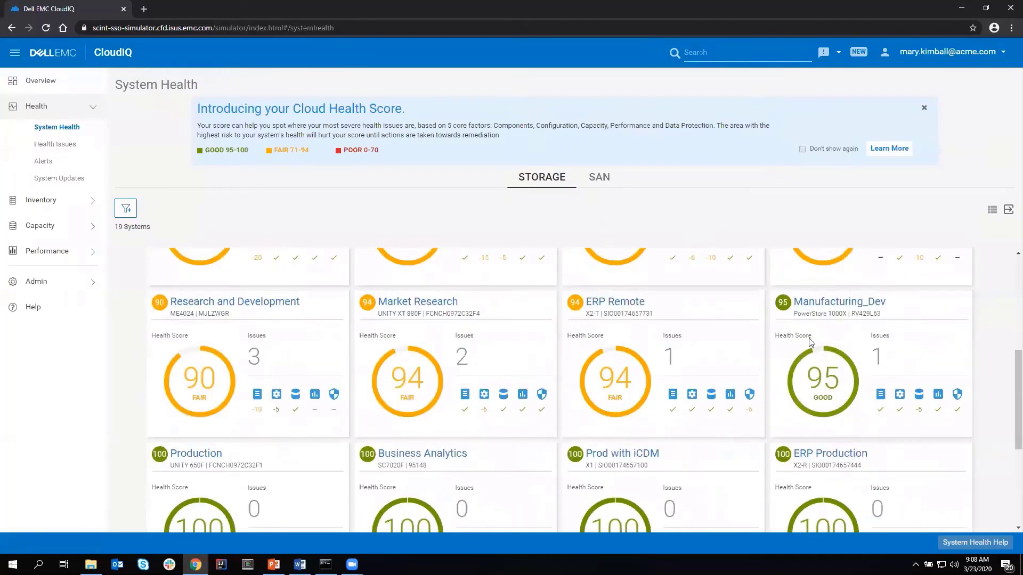
Step: Filter System Health to the two PowerStore systems in List View, then go to Health Issues
click(125, 210)
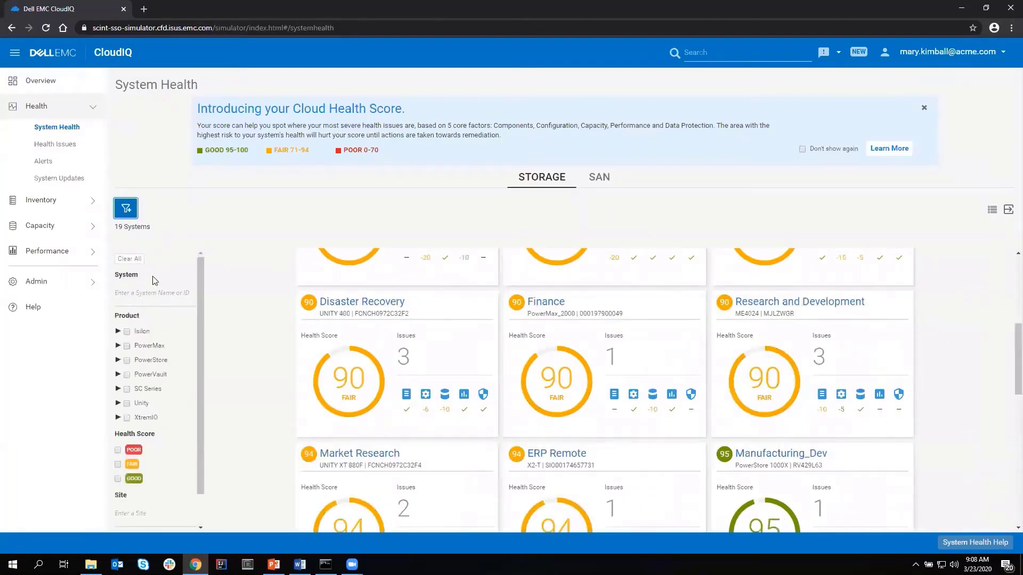
scroll(155, 285, down, 1)
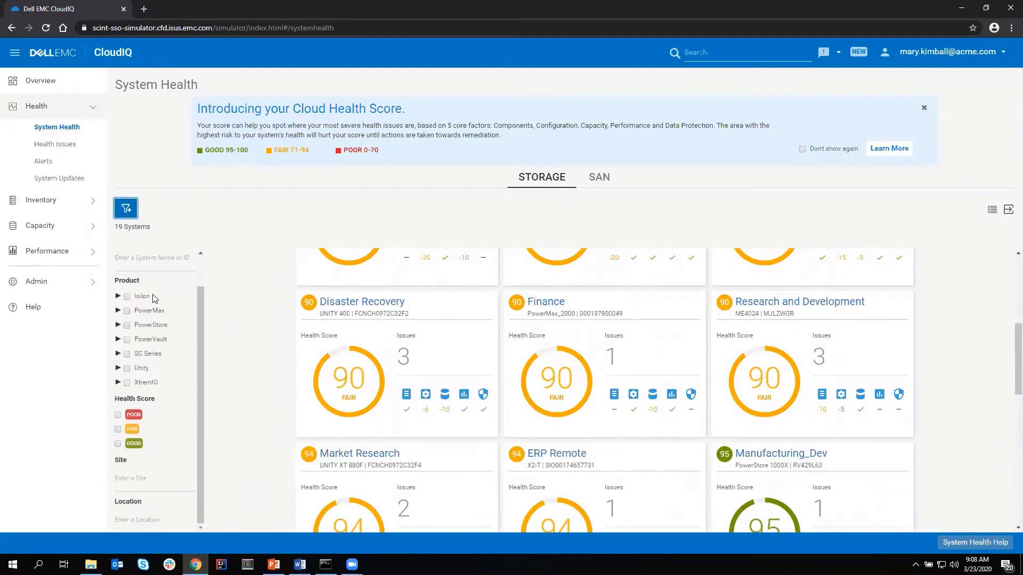
click(128, 326)
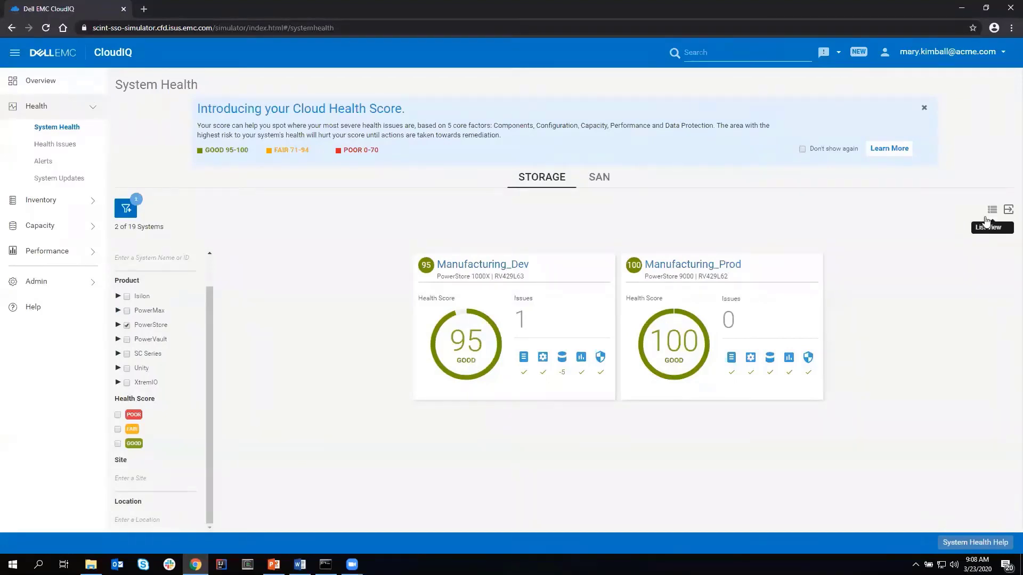
click(989, 214)
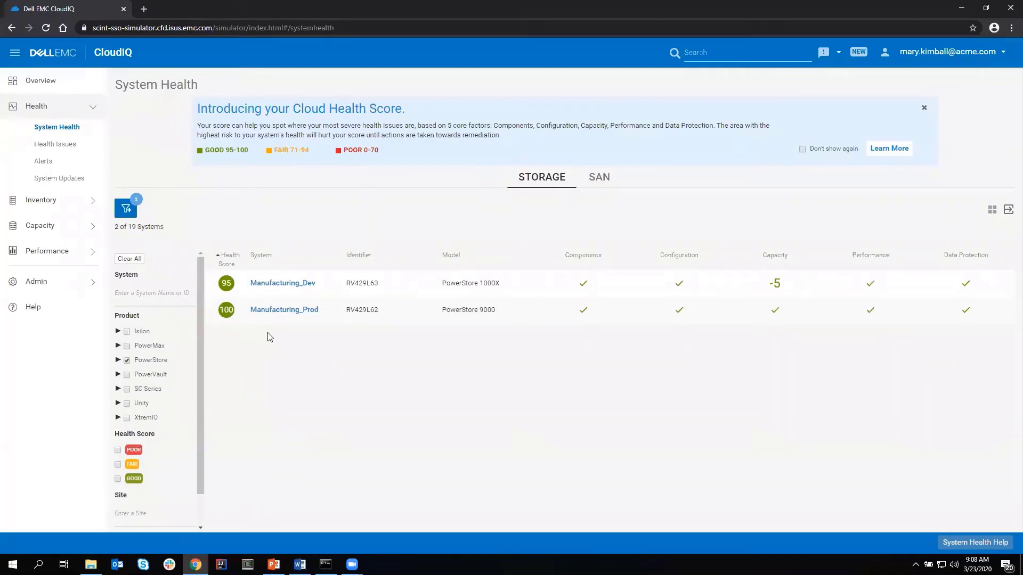
click(70, 149)
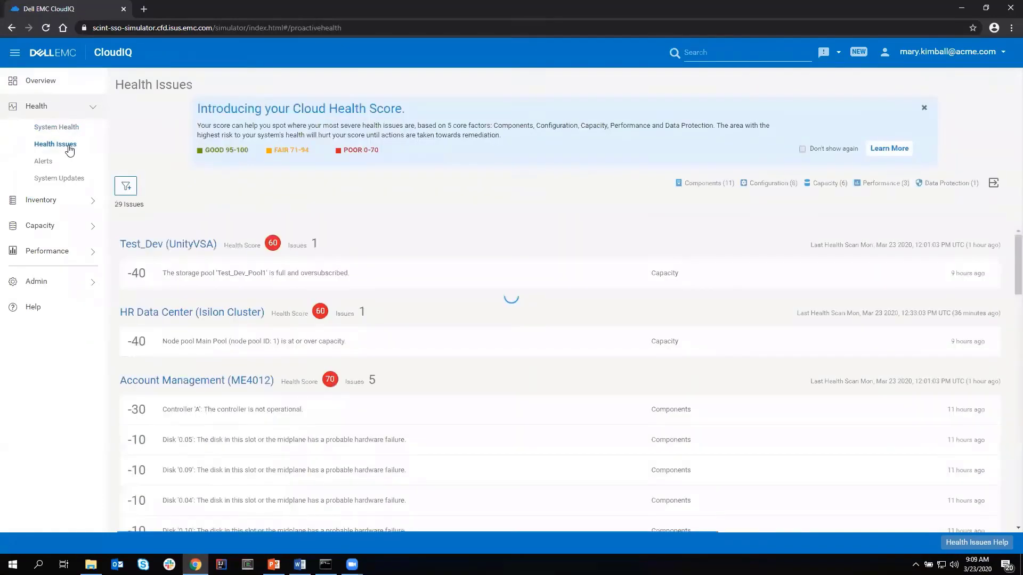
Step: Open Manufacturing_Dev (PowerStore 1000X) health details from its entry in the Health Issues list
click(125, 186)
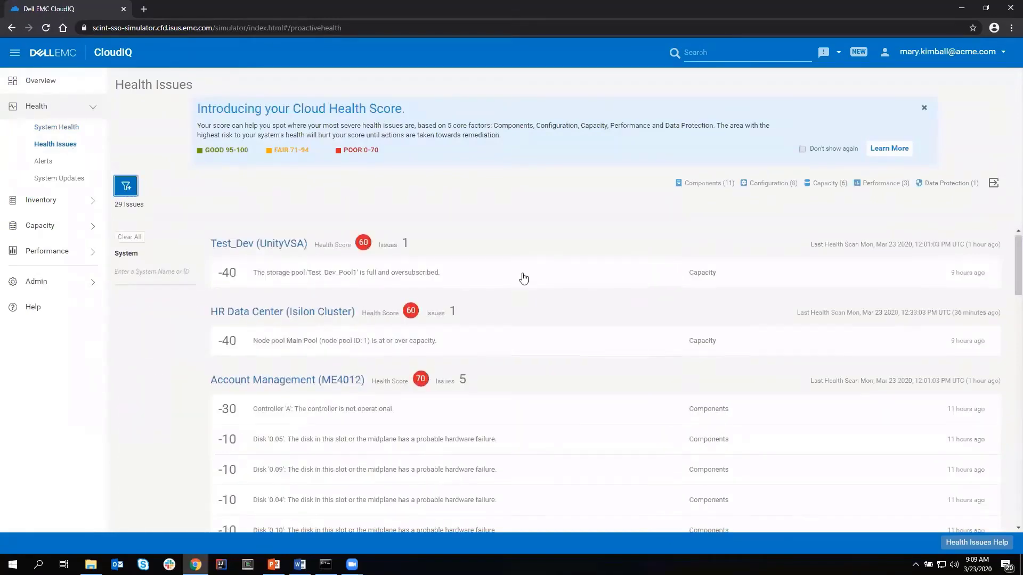
scroll(523, 279, down, 10)
scroll(523, 279, down, 3)
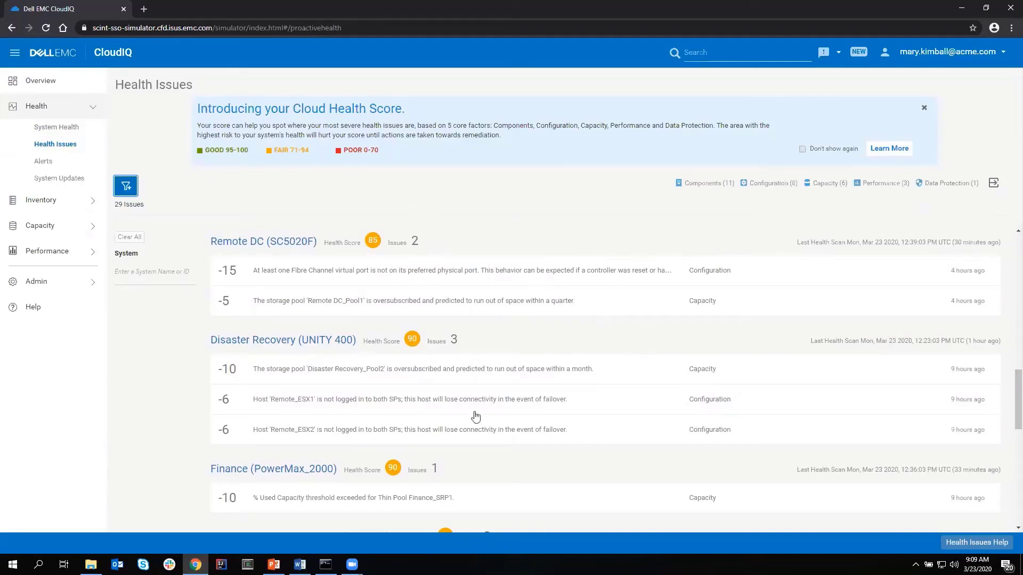
scroll(521, 388, down, 3)
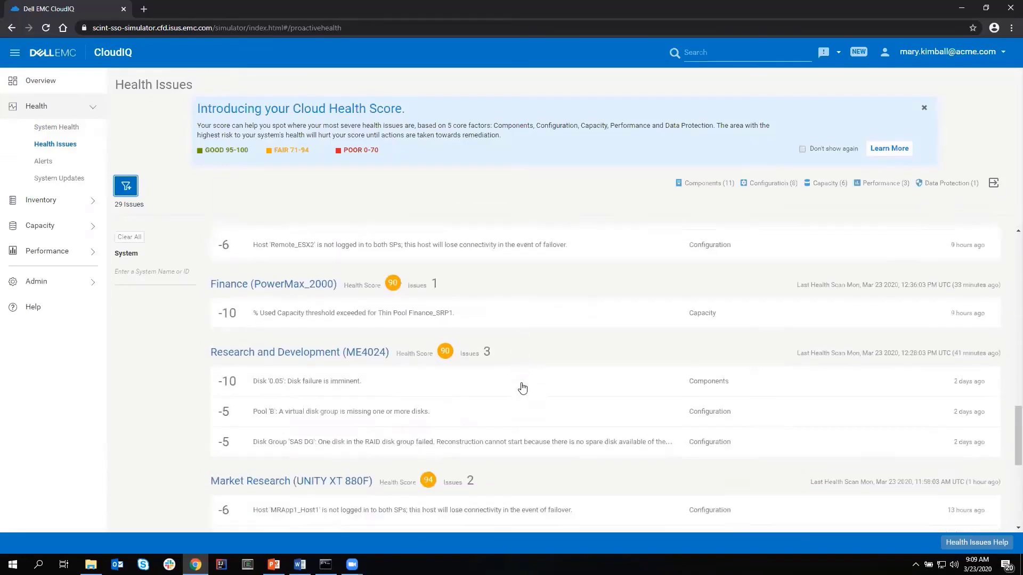
scroll(522, 388, down, 5)
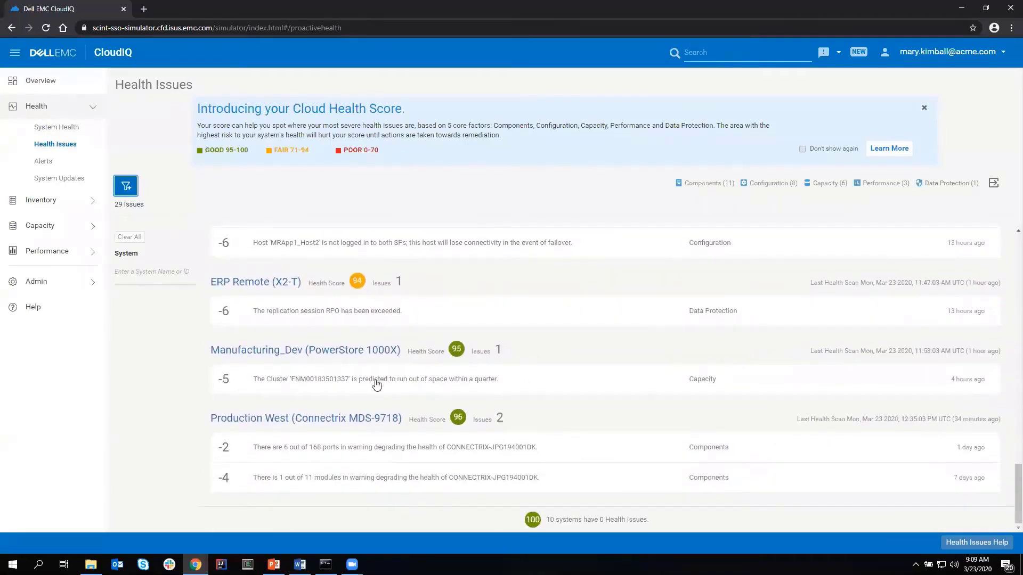
click(323, 351)
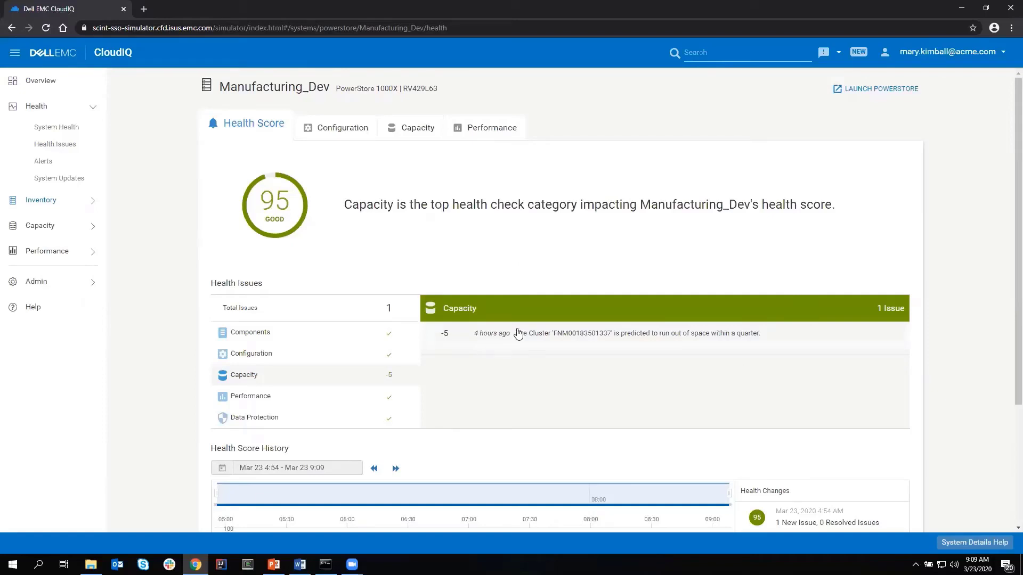
Step: Expand Manufacturing_Dev's Capacity issue to read its resolution and review the Health Score History
click(511, 345)
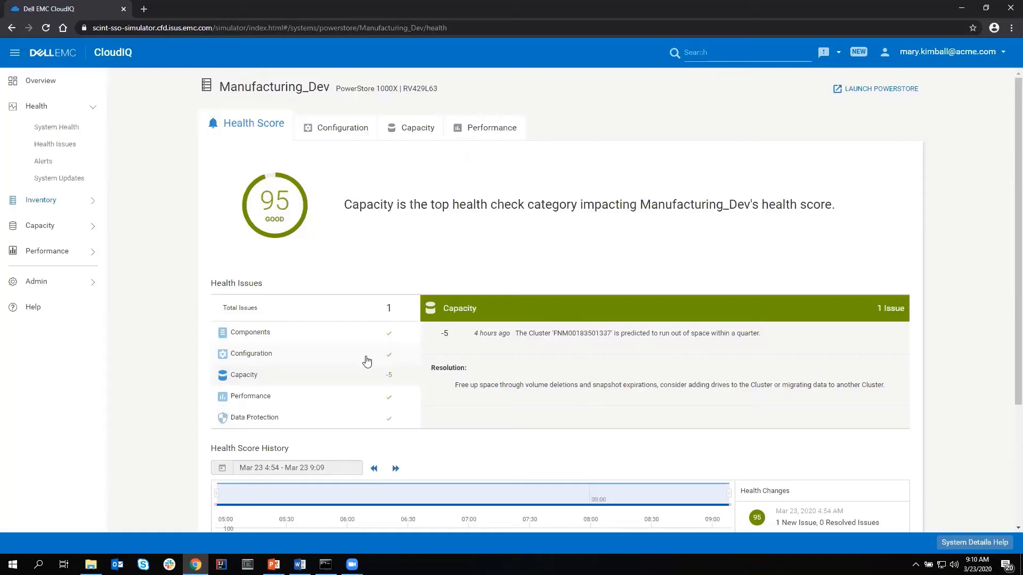
scroll(367, 361, down, 2)
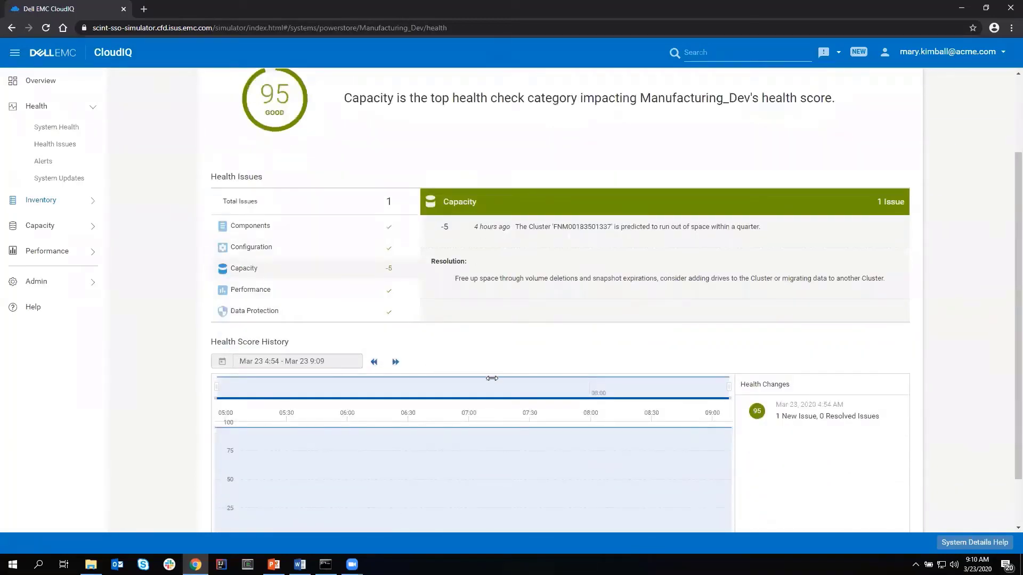
scroll(491, 378, down, 1)
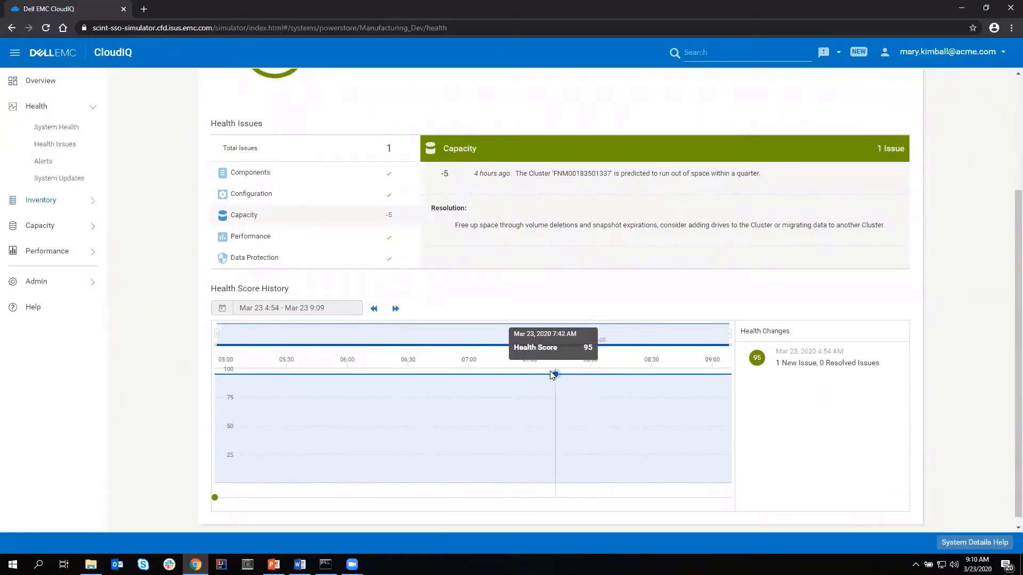
scroll(847, 414, up, 3)
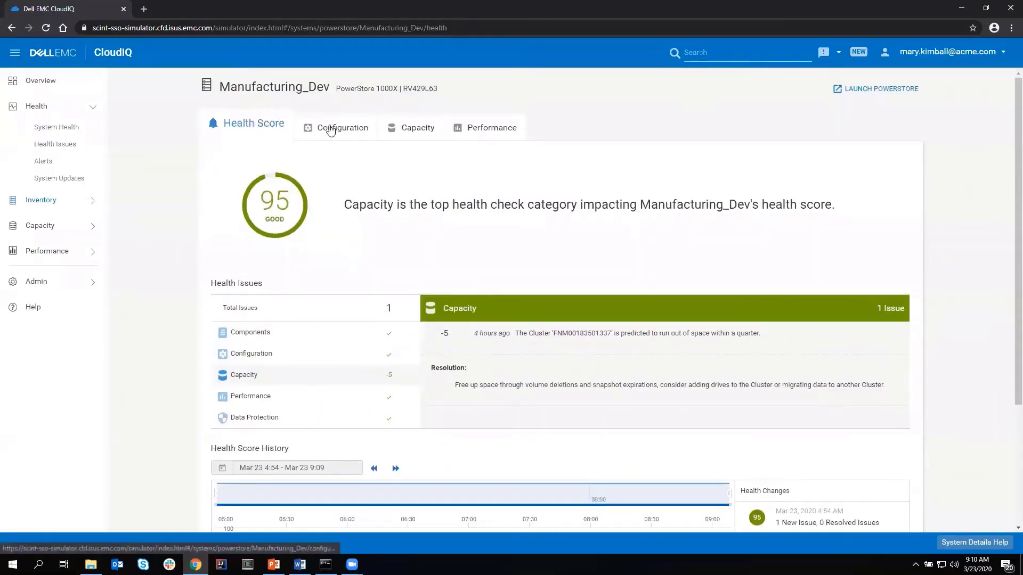
Step: Browse Manufacturing_Dev's configuration: Drives, Hosts, Storage, Virtual Machines and Storage Containers
click(330, 129)
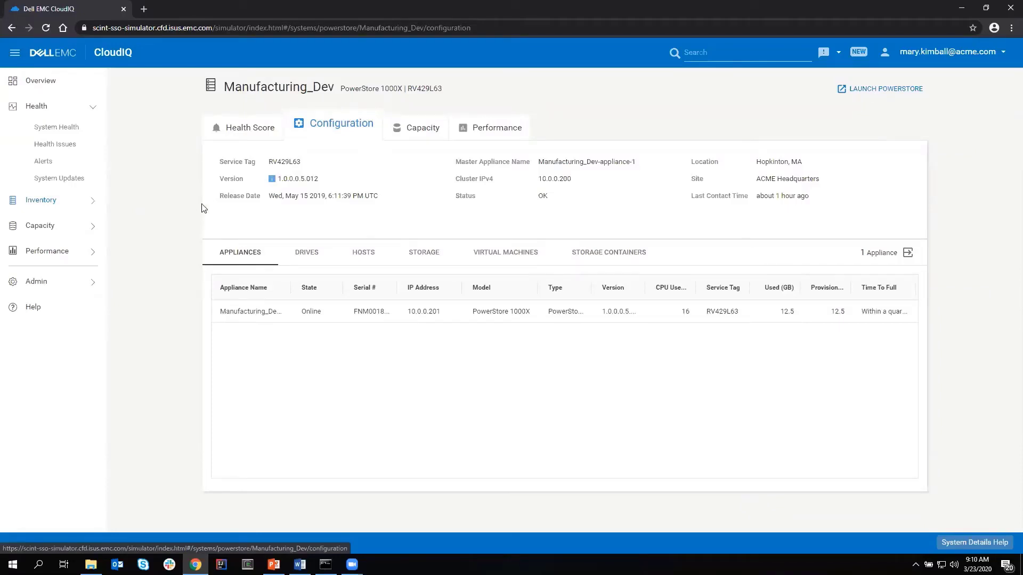
mouse_move(272, 182)
click(311, 258)
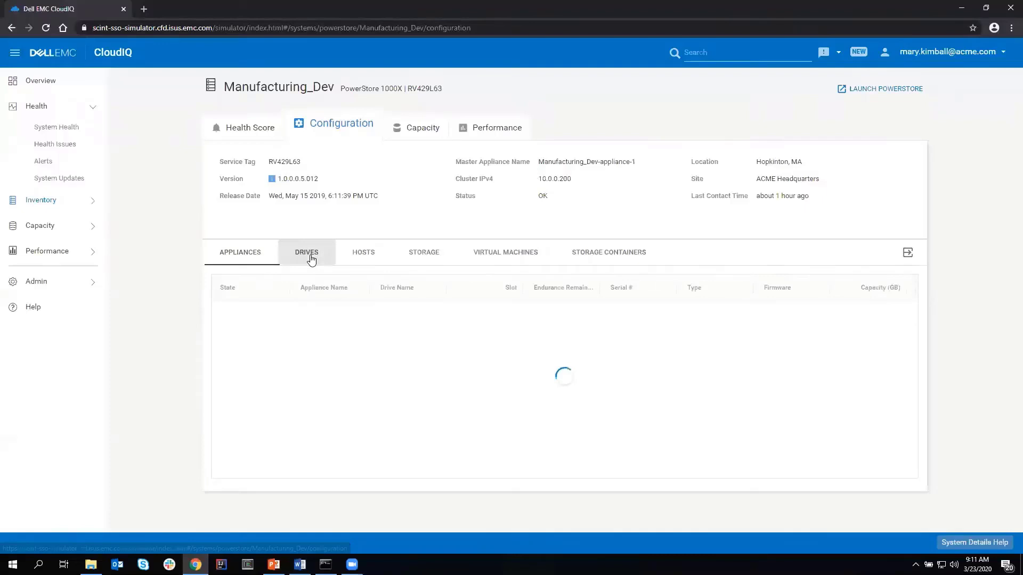
click(373, 254)
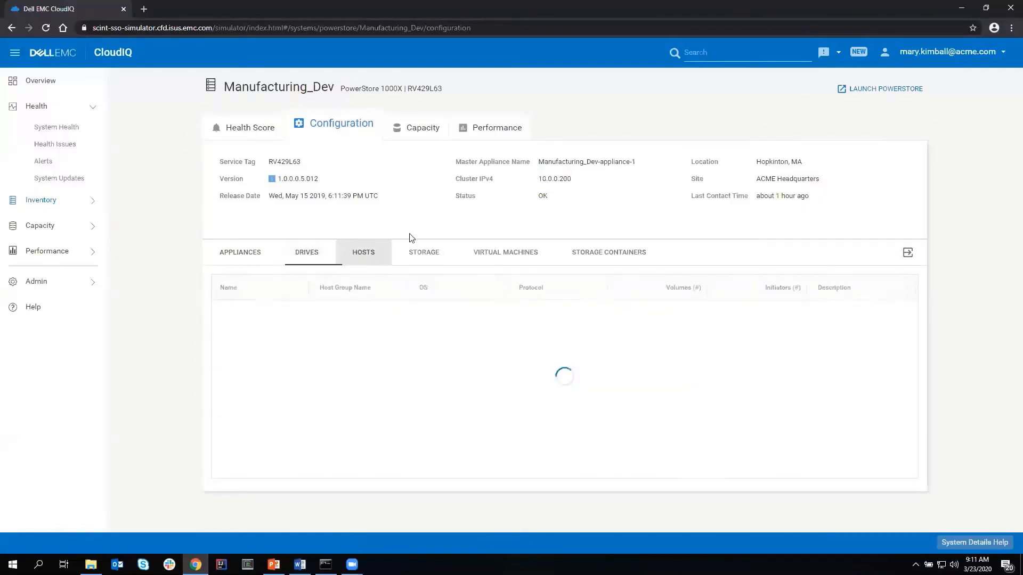
click(434, 252)
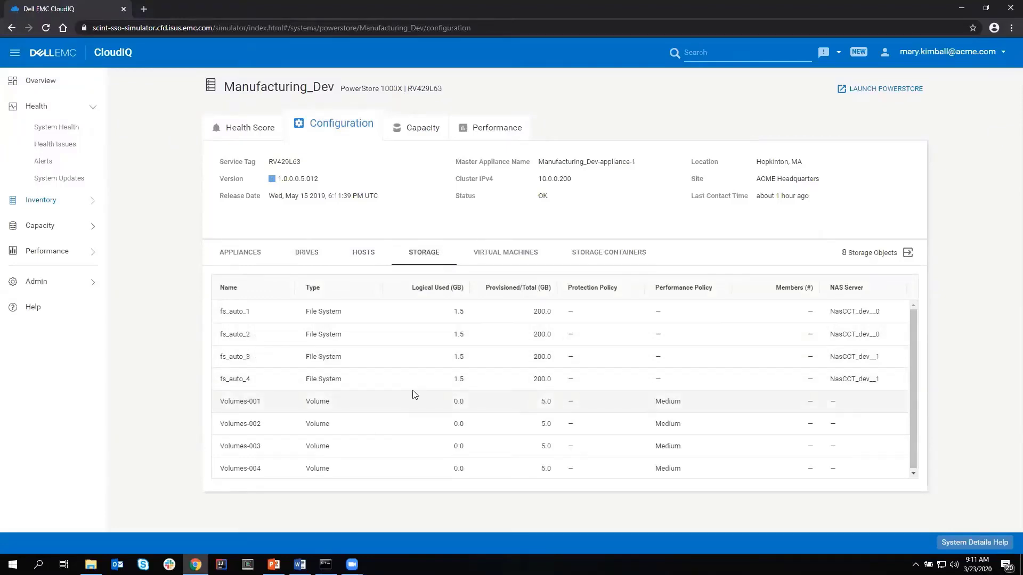
click(503, 258)
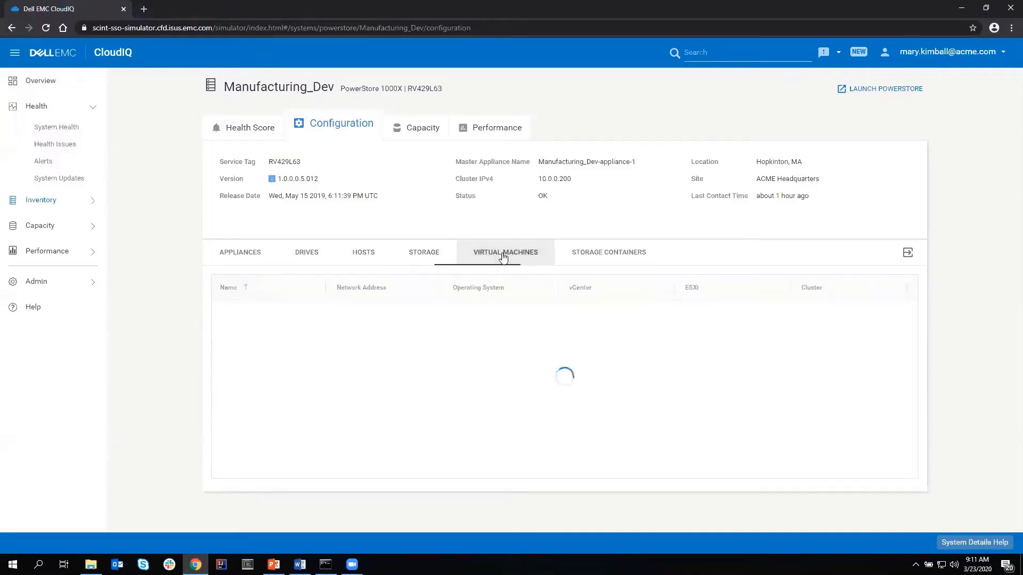
click(618, 257)
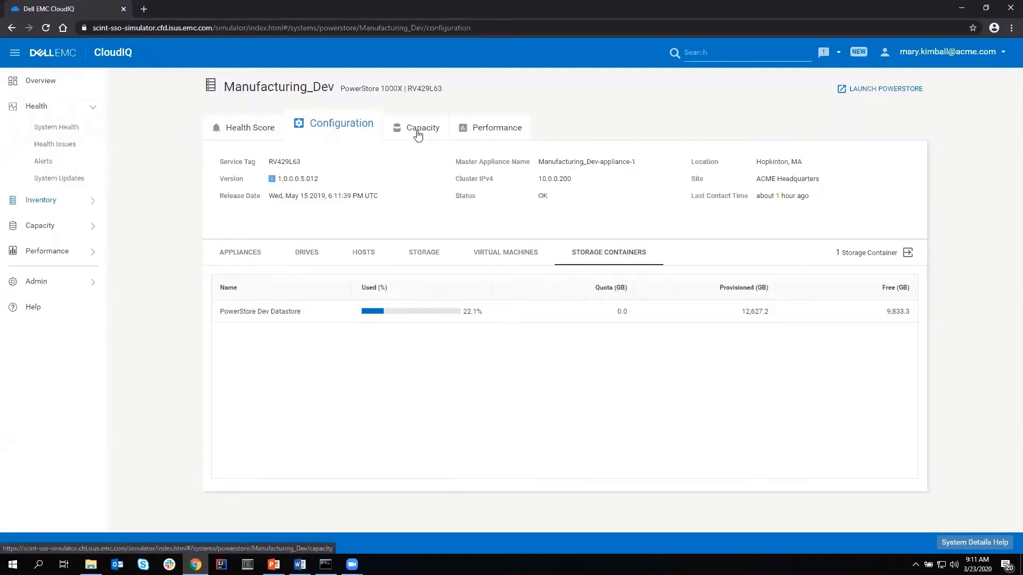
Step: Review Manufacturing_Dev's capacity: 25.0 TB total, 6.25 TB used, forecast full Apr 17, 2020
click(418, 134)
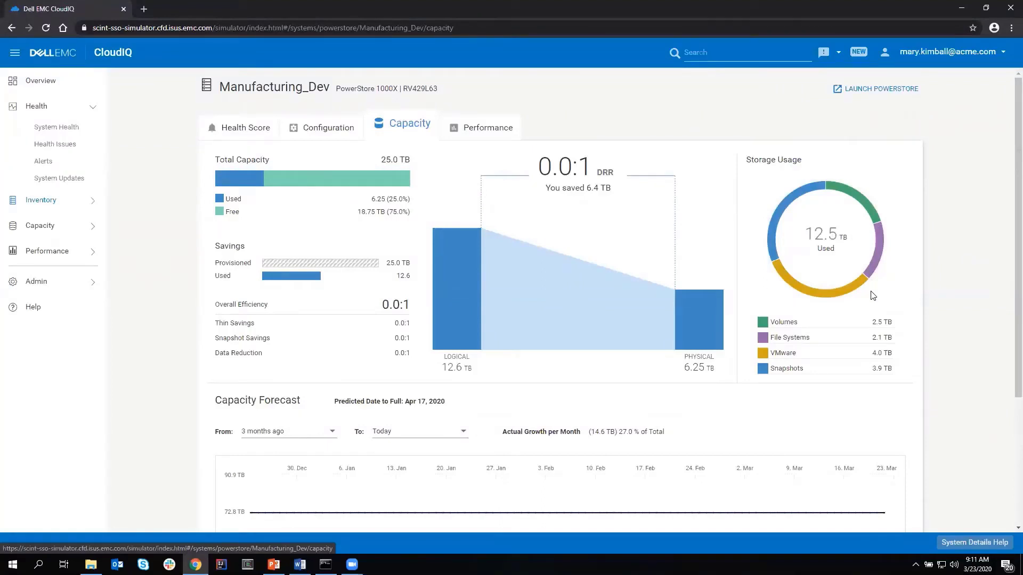
mouse_move(861, 319)
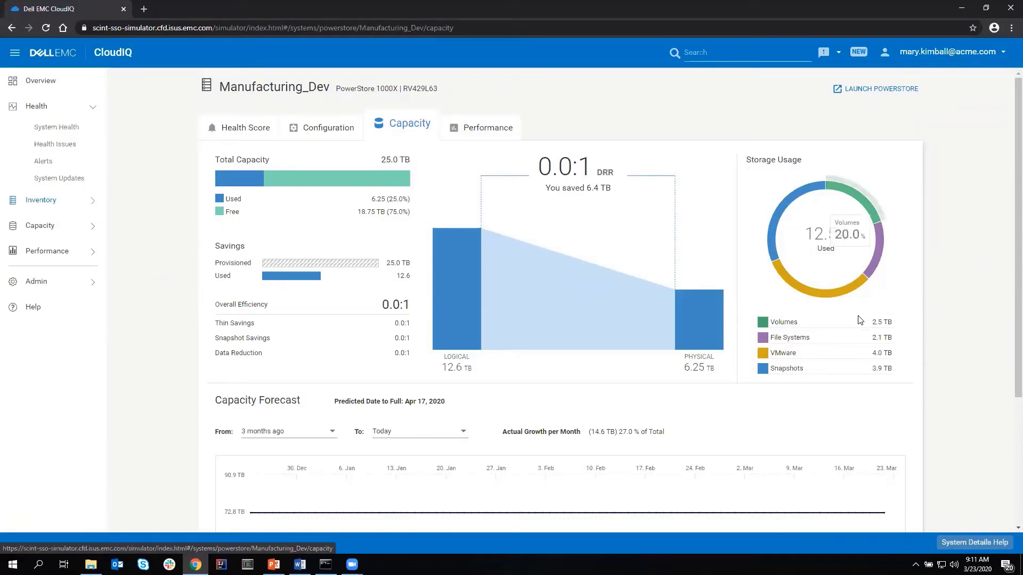
scroll(738, 355, down, 2)
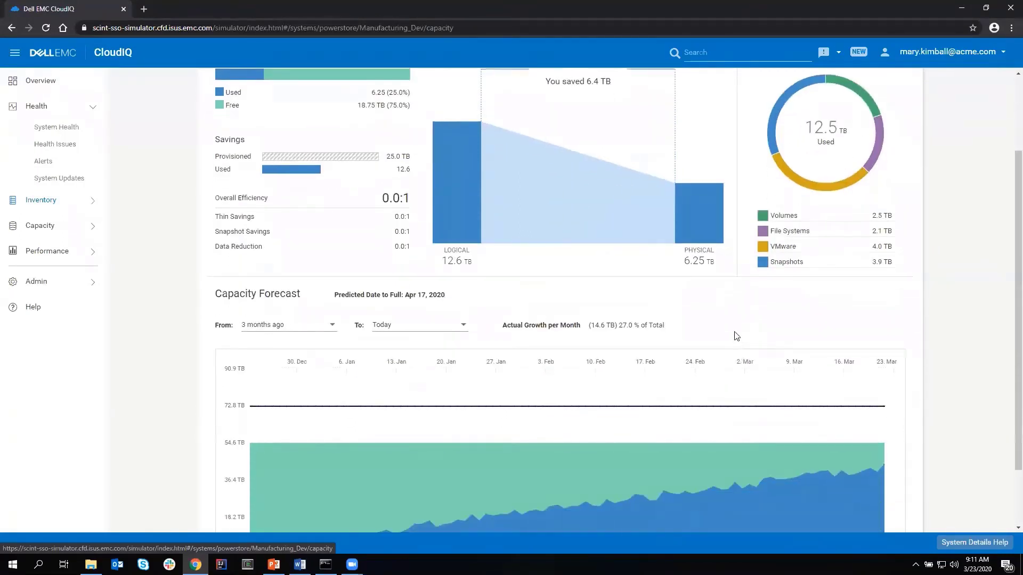
scroll(736, 336, down, 1)
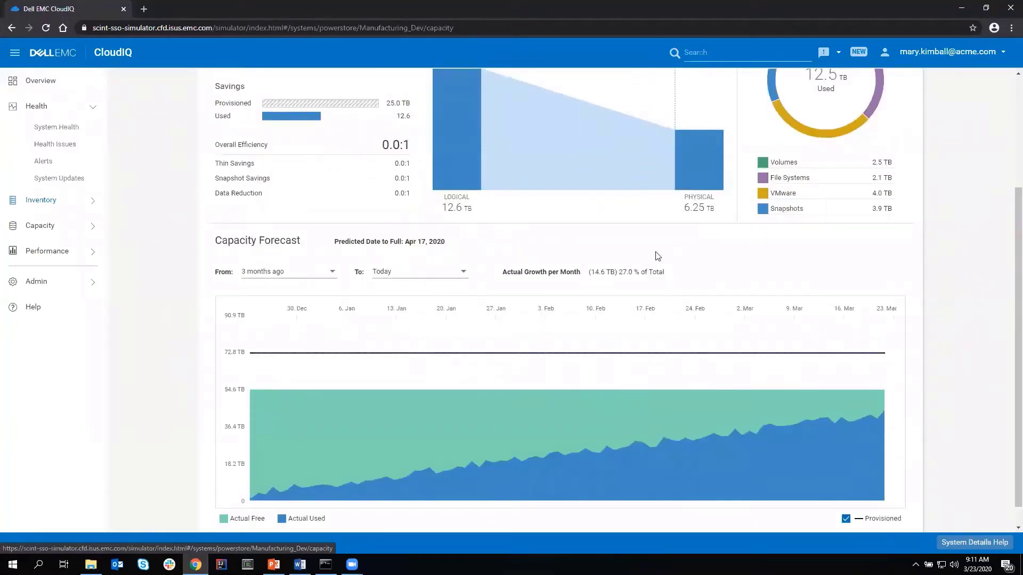
scroll(935, 284, up, 3)
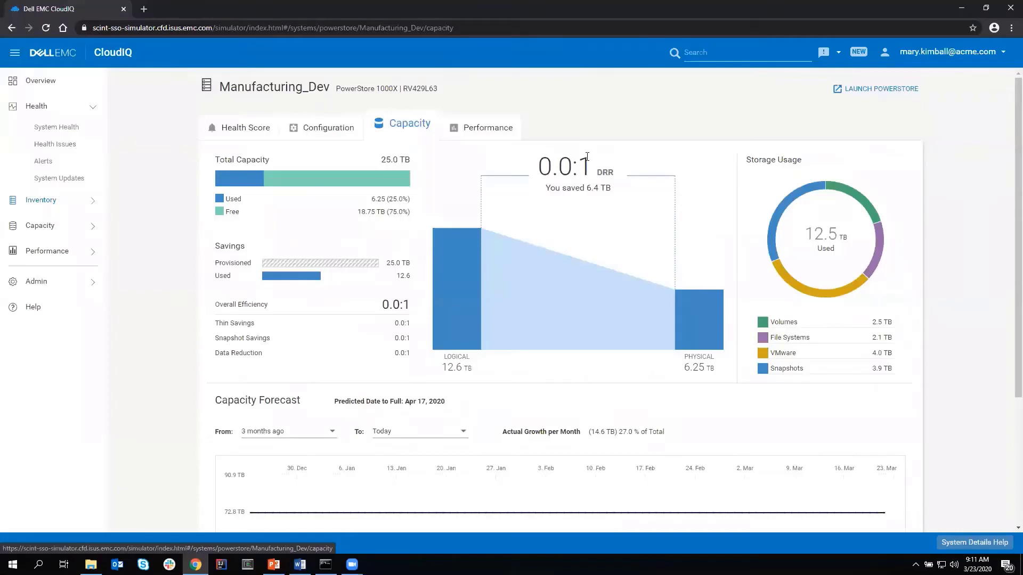
Step: Show Manufacturing_Dev's performance view down to the Latency chart flagging anomalies
click(491, 134)
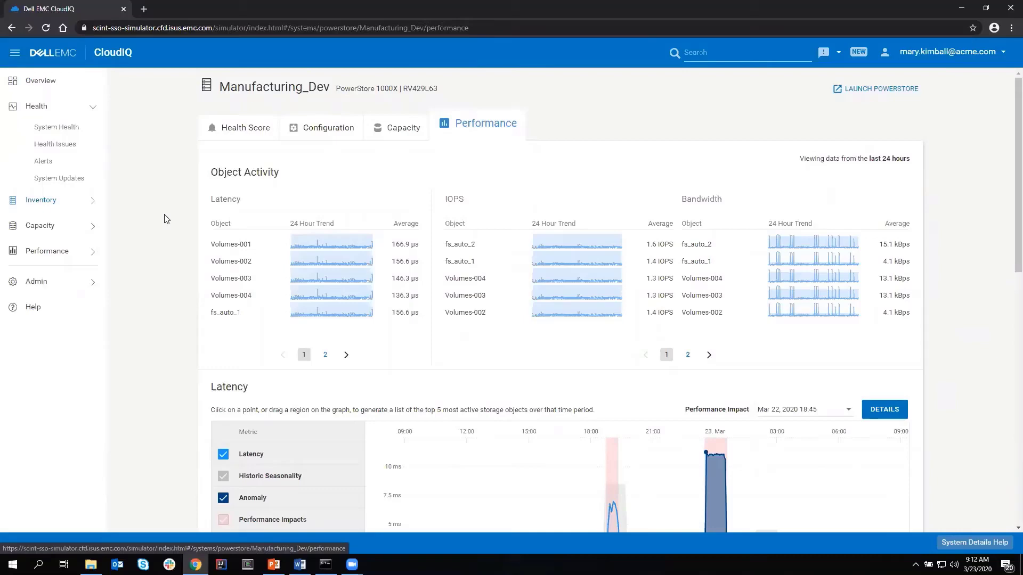
scroll(169, 234, down, 3)
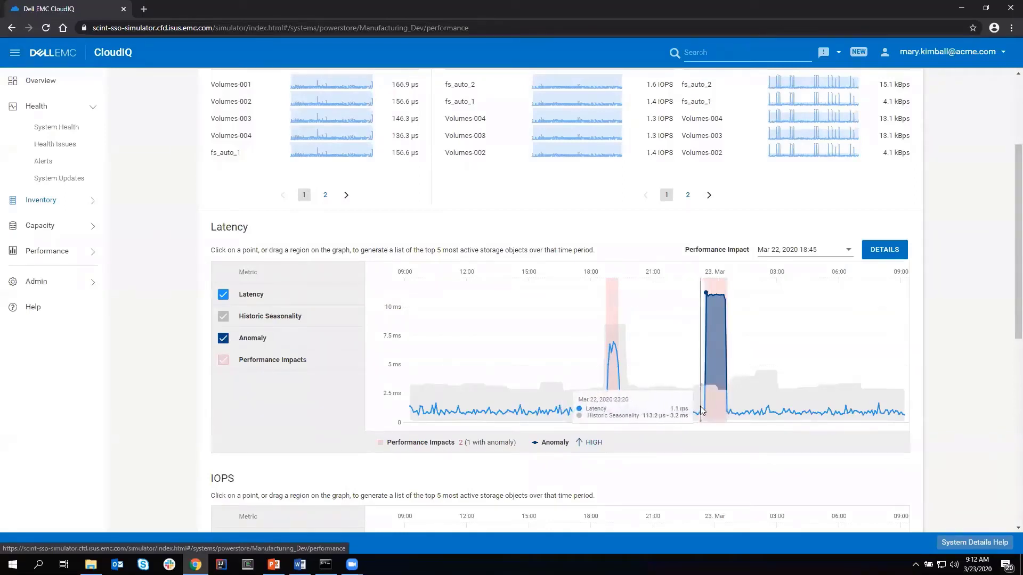
Step: Select the latency spike to list the top 5 objects, led by Volumes-001, then expand Inventory
drag(701, 410, 730, 408)
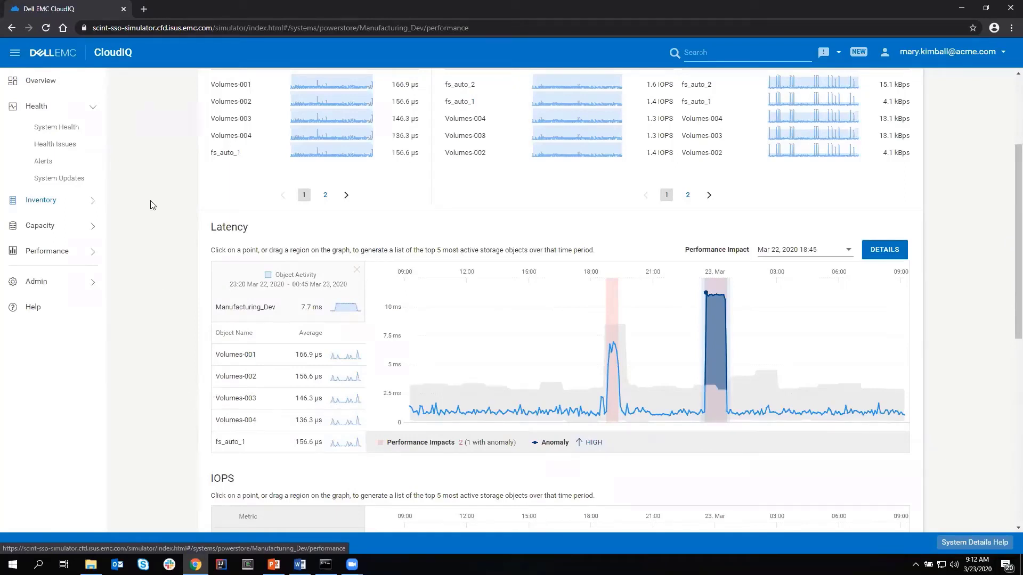
click(60, 202)
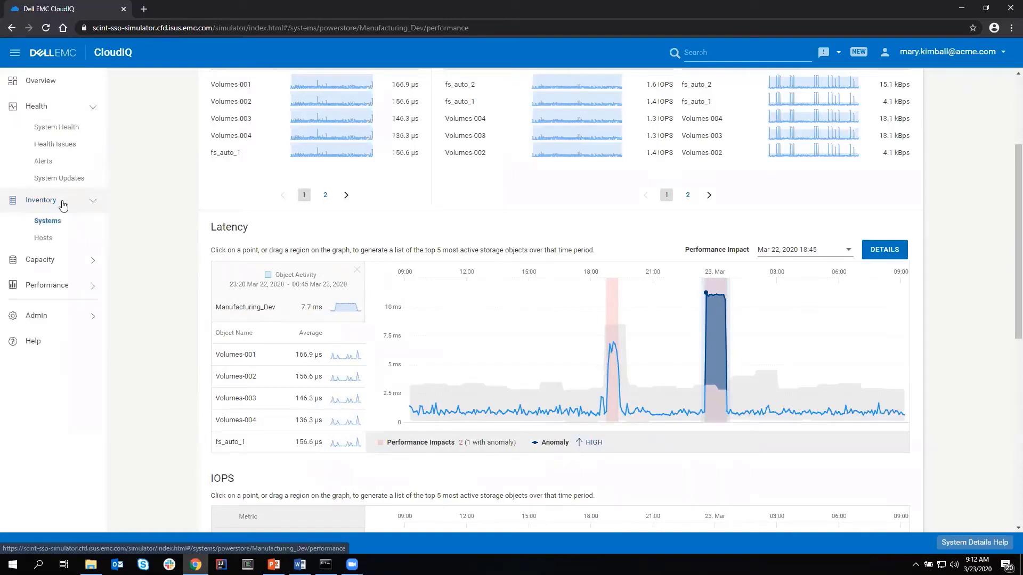
Step: Filter the Inventory Systems list to PowerStore, leaving Manufacturing_Dev and Manufacturing_Prod
click(50, 225)
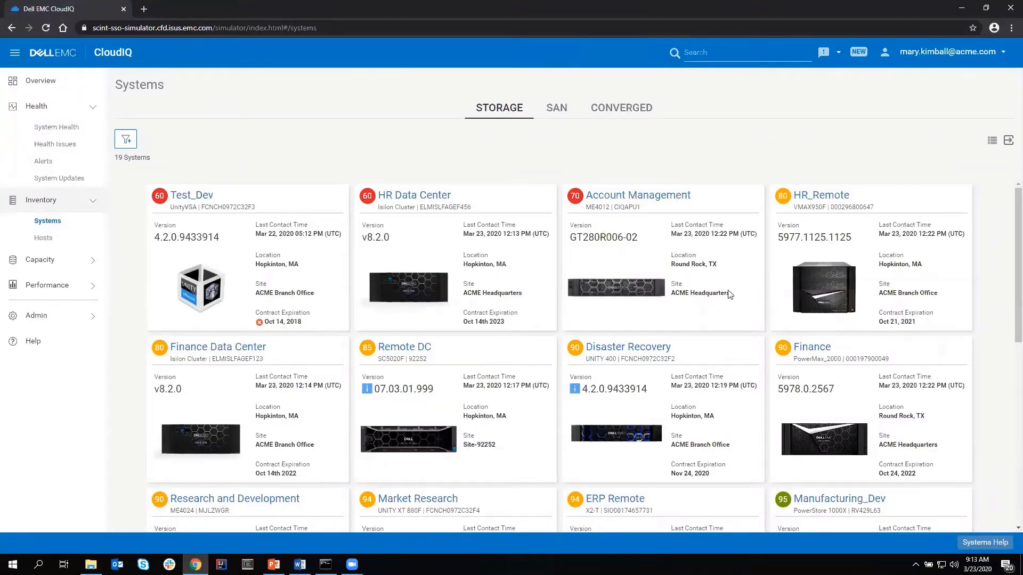
scroll(706, 355, down, 2)
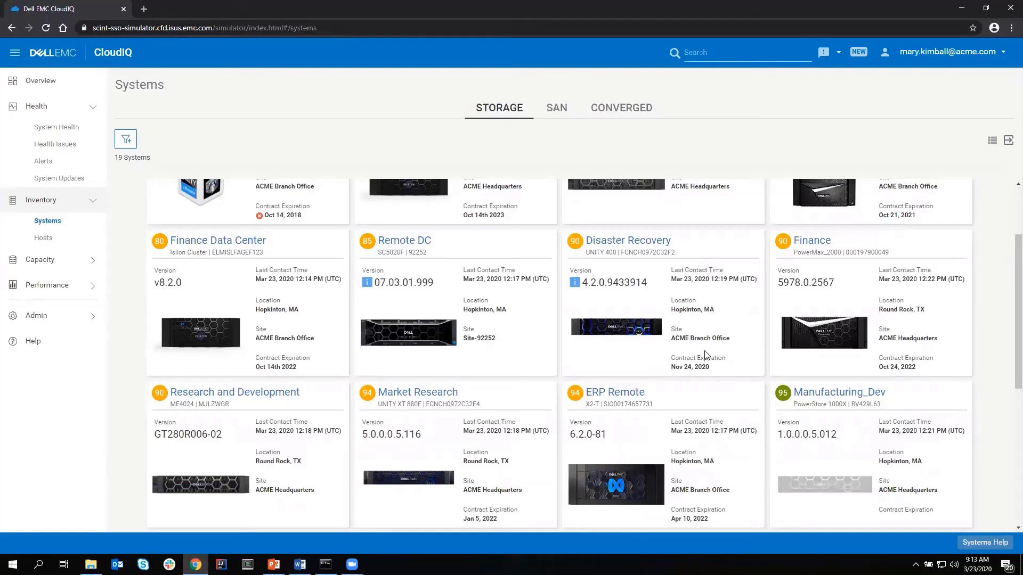
click(126, 142)
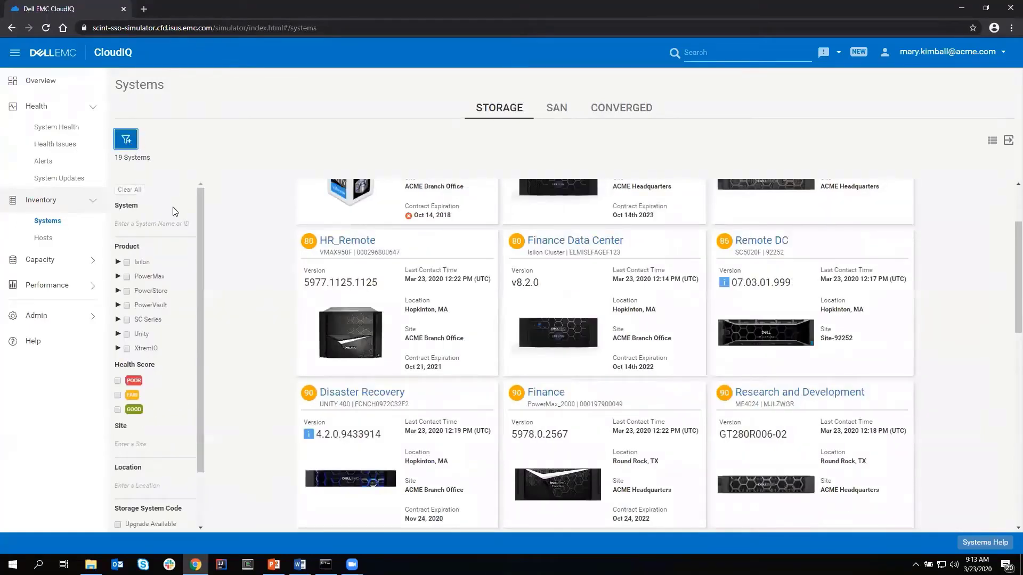
click(127, 291)
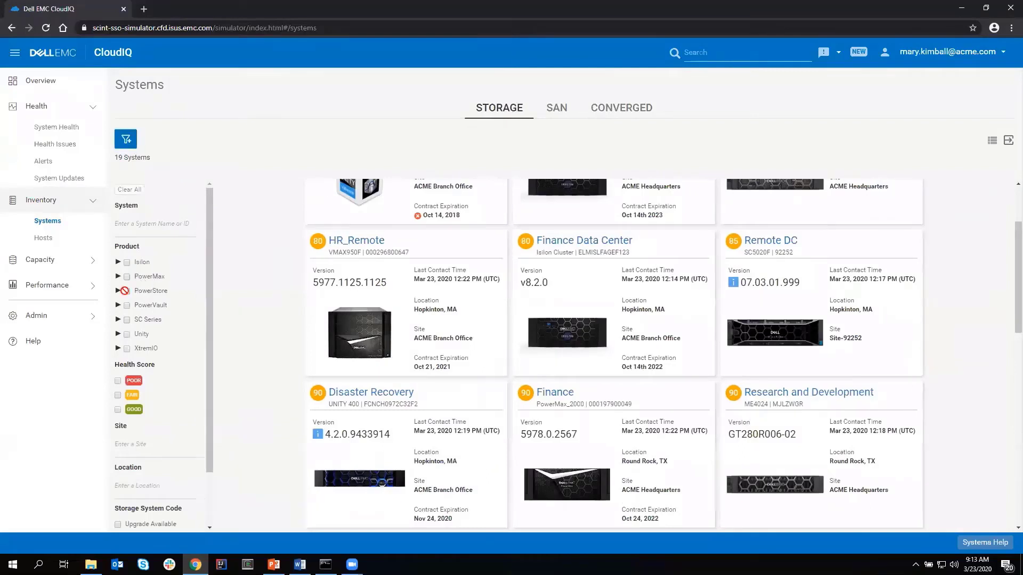
scroll(166, 267, down, 2)
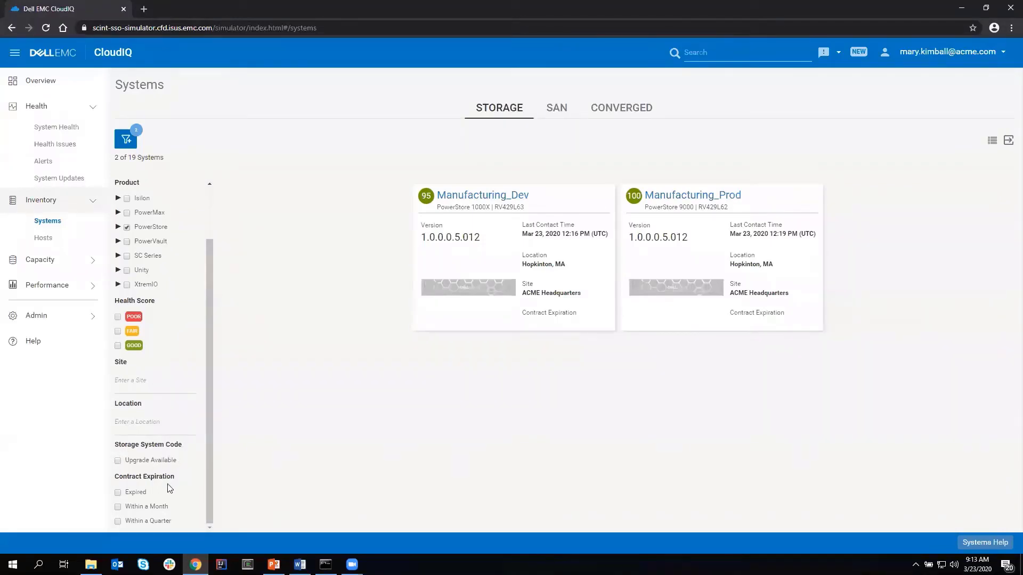
Step: Open System Capacity, browse the 19 system cards, and show the filter options beside them
click(42, 265)
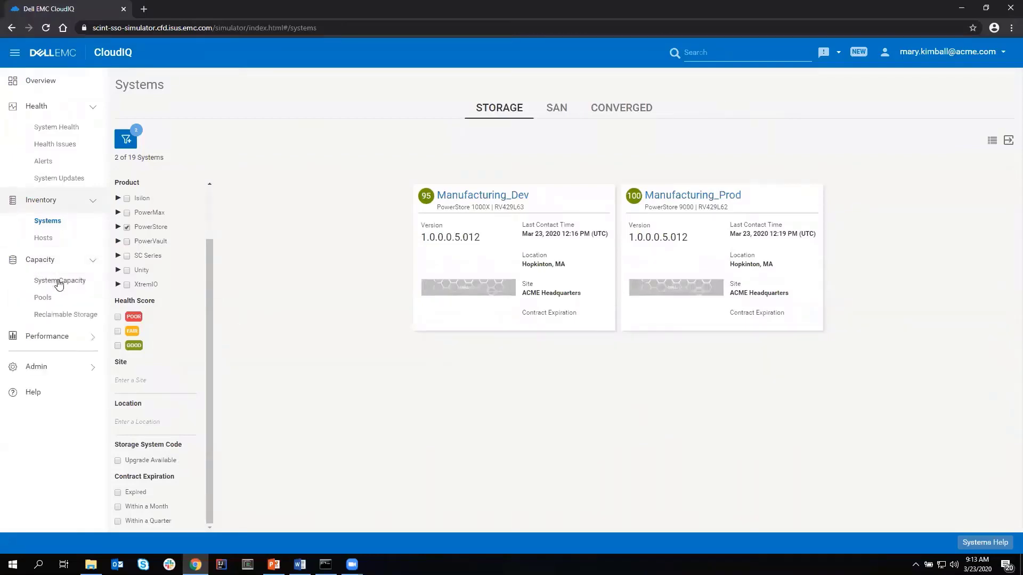
click(59, 283)
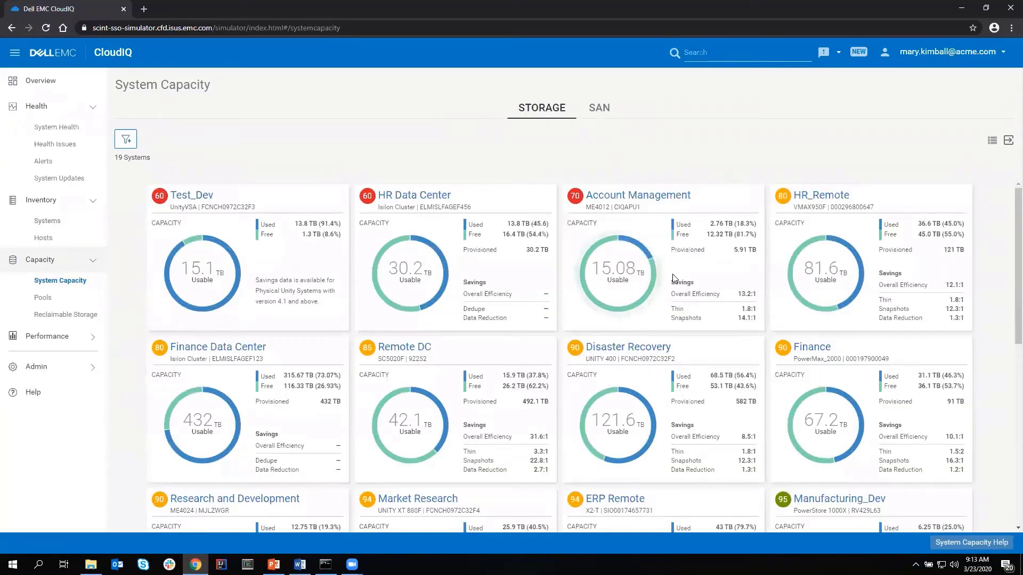
scroll(666, 303, down, 3)
scroll(687, 301, down, 2)
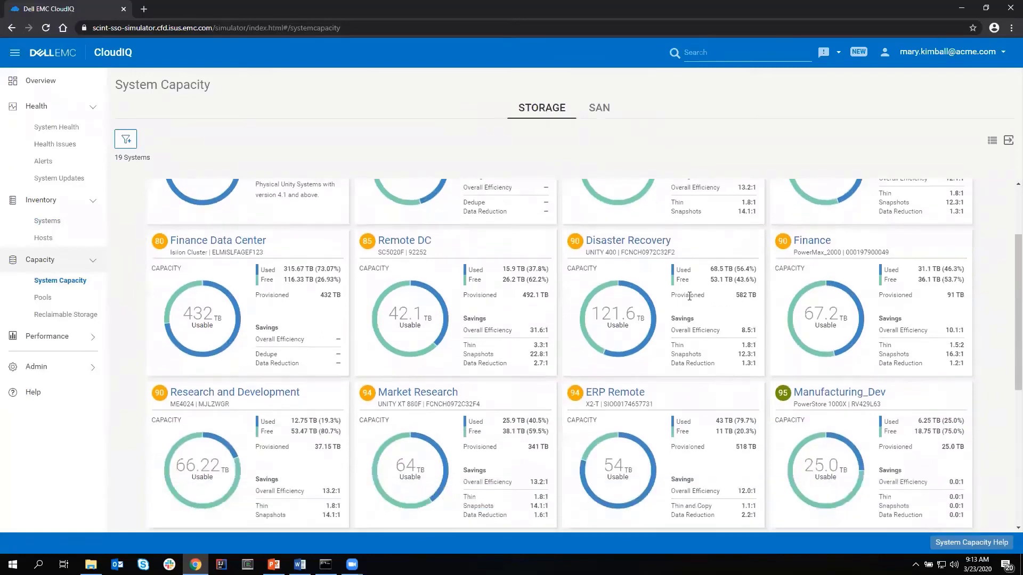
scroll(690, 299, down, 1)
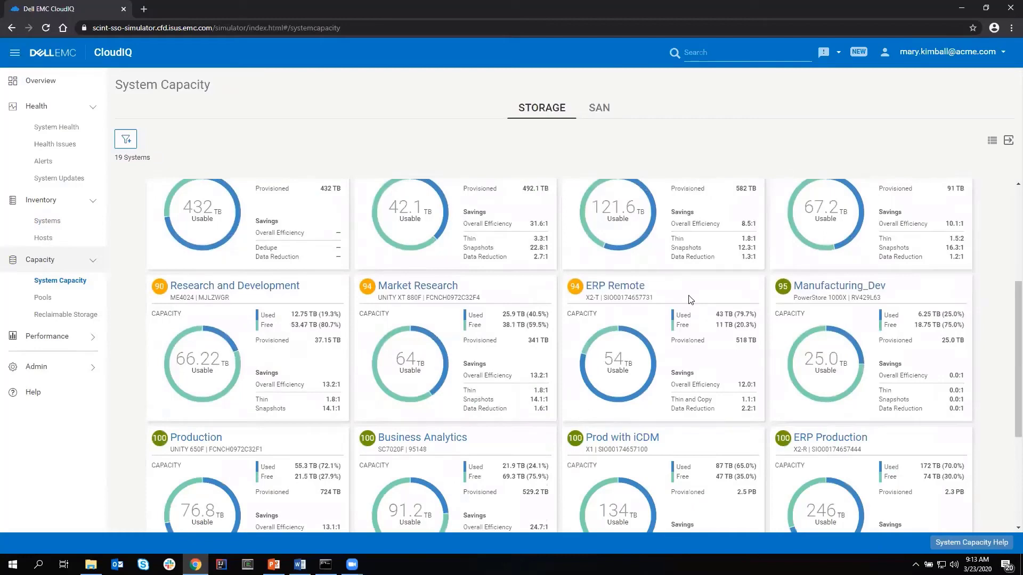
scroll(311, 260, down, 1)
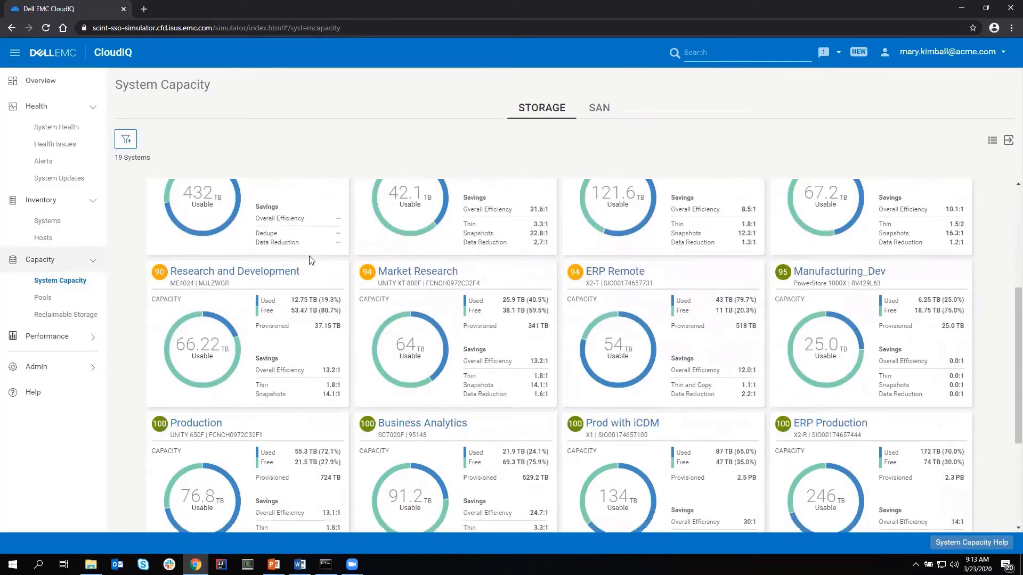
click(126, 140)
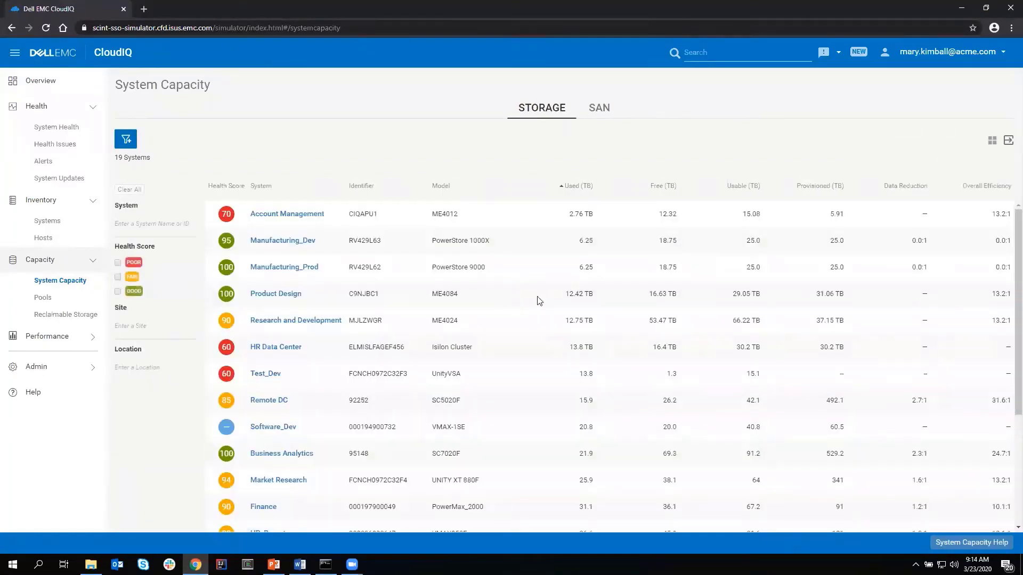
scroll(506, 325, down, 3)
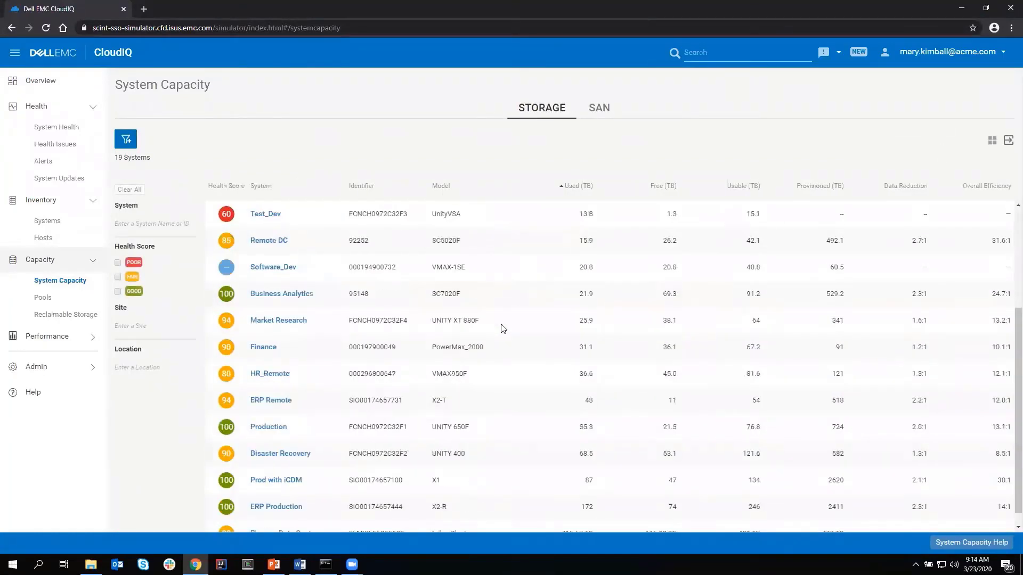
Step: Open System Performance and filter the systems by Product to PowerStore only
click(76, 341)
click(65, 359)
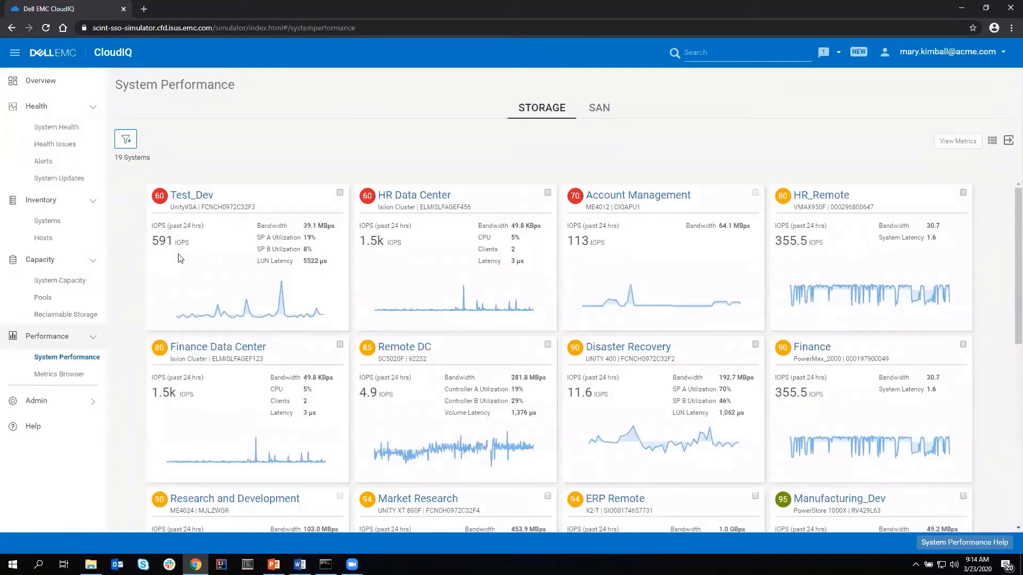
click(126, 142)
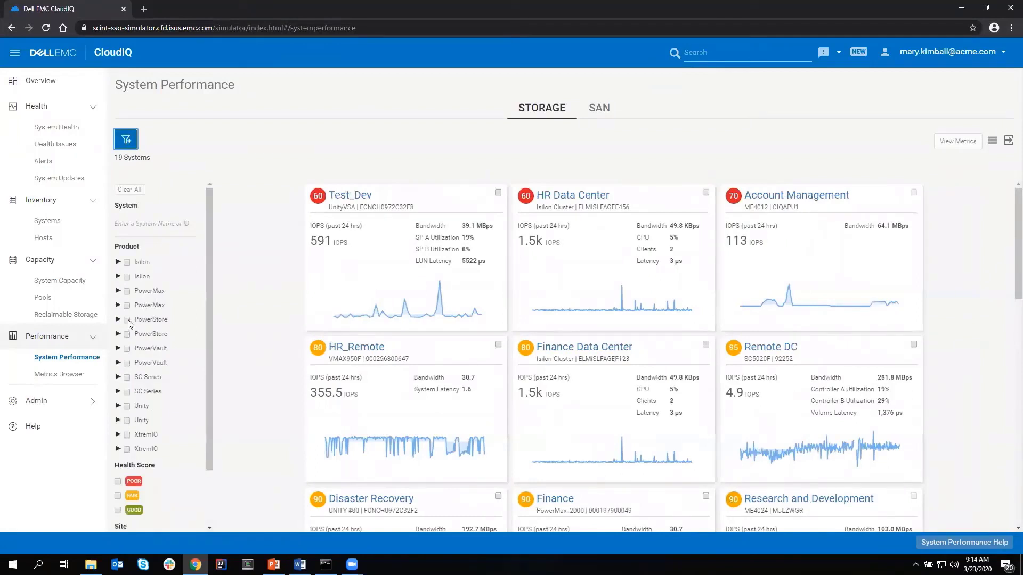
click(128, 320)
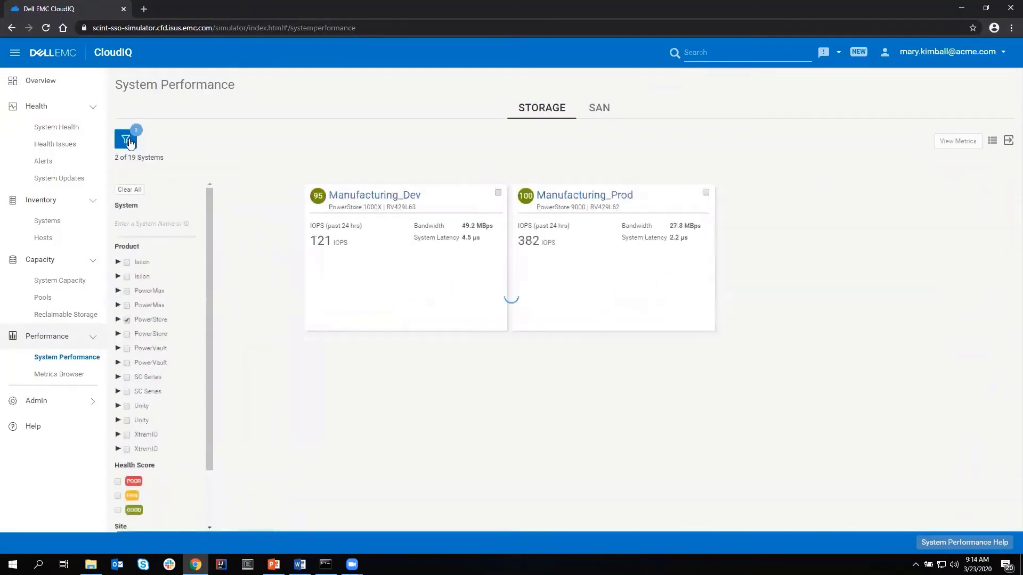
Step: Close the filter and select Manufacturing_Dev and Manufacturing_Prod for comparison
click(130, 144)
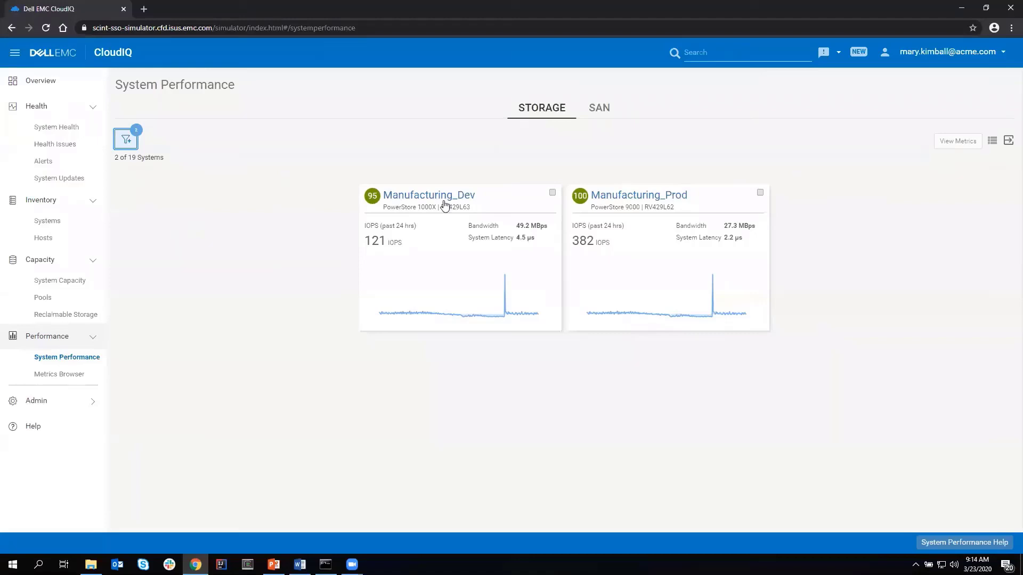
click(553, 193)
click(760, 193)
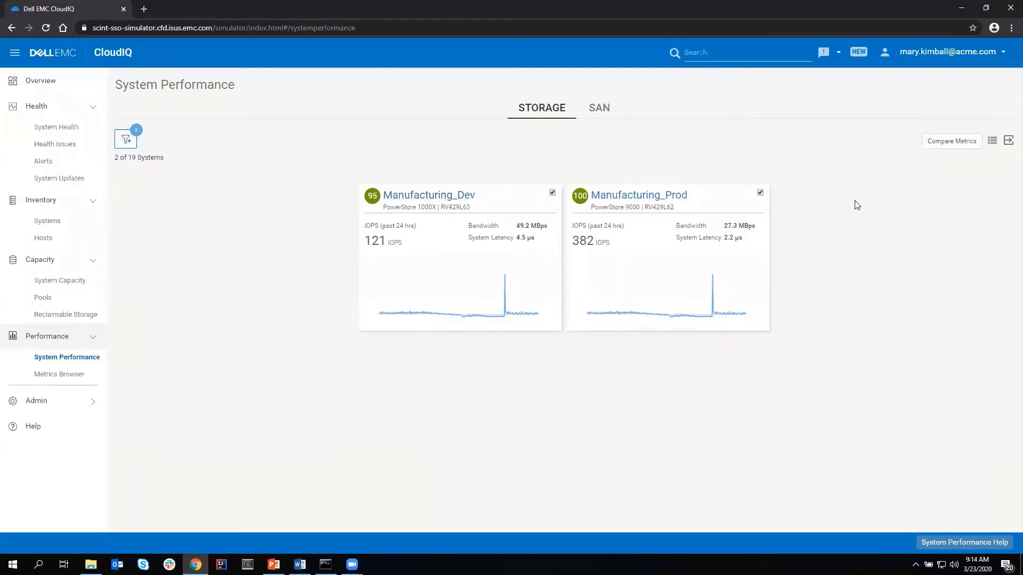
Step: Compare Manufacturing_Dev and Manufacturing_Prod metrics, leaving the date range unchanged, in single-column Compact charts
click(964, 142)
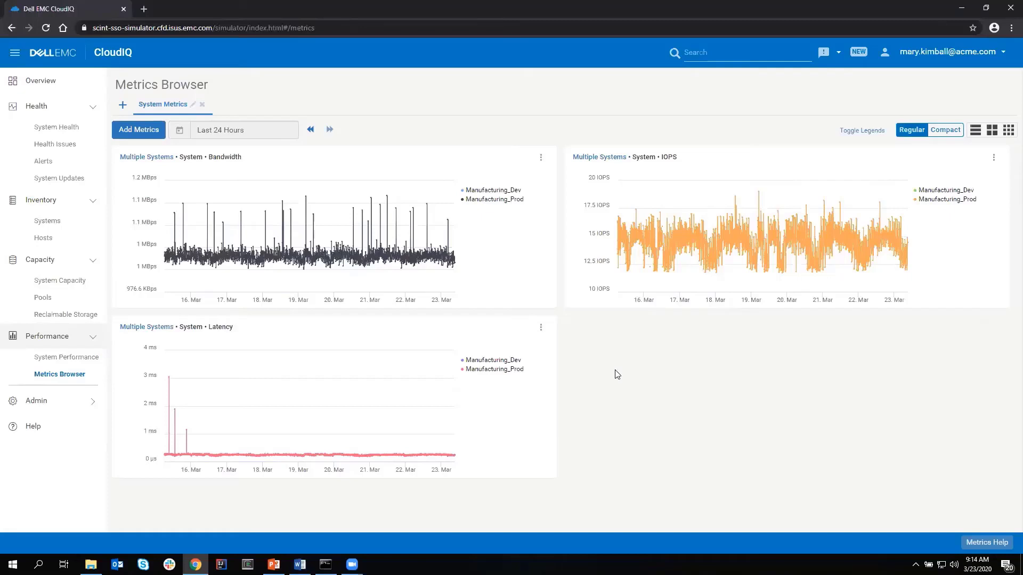
click(220, 129)
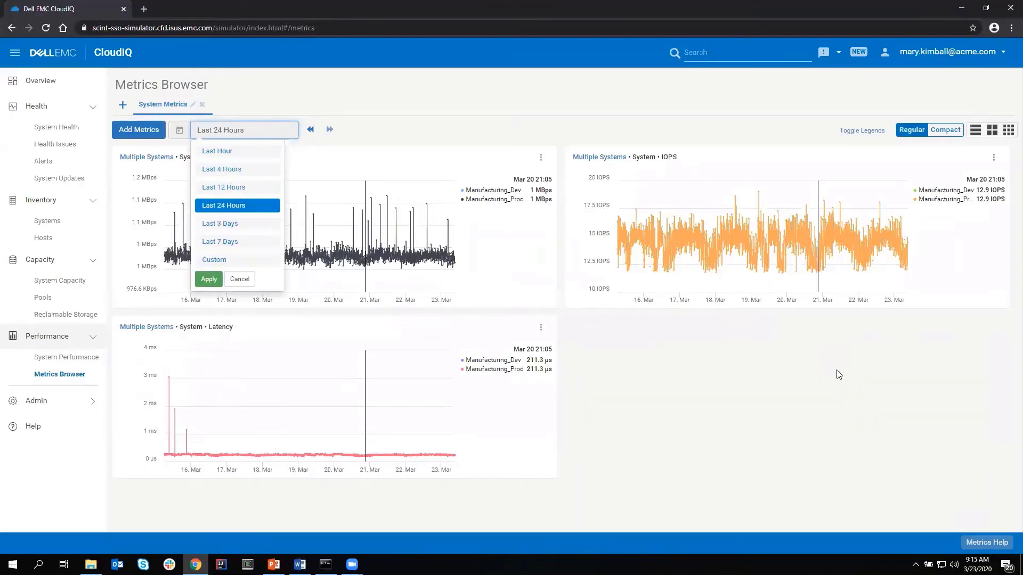
click(687, 172)
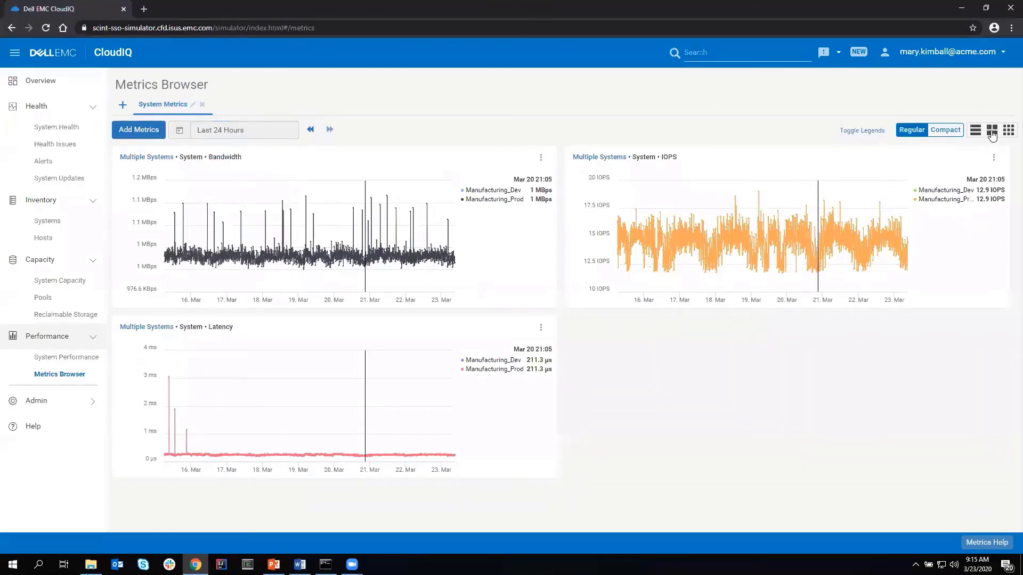
click(975, 131)
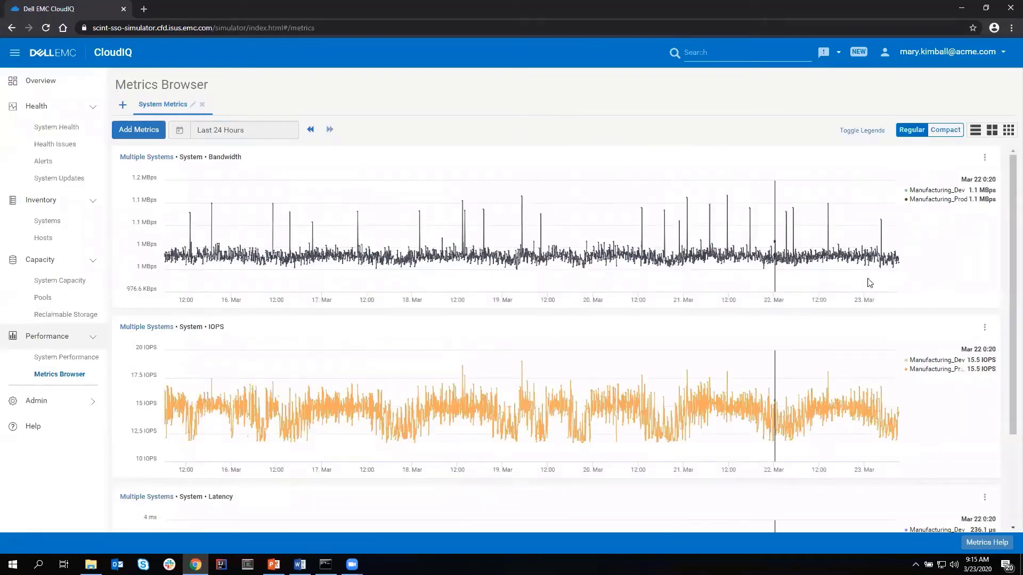
click(947, 130)
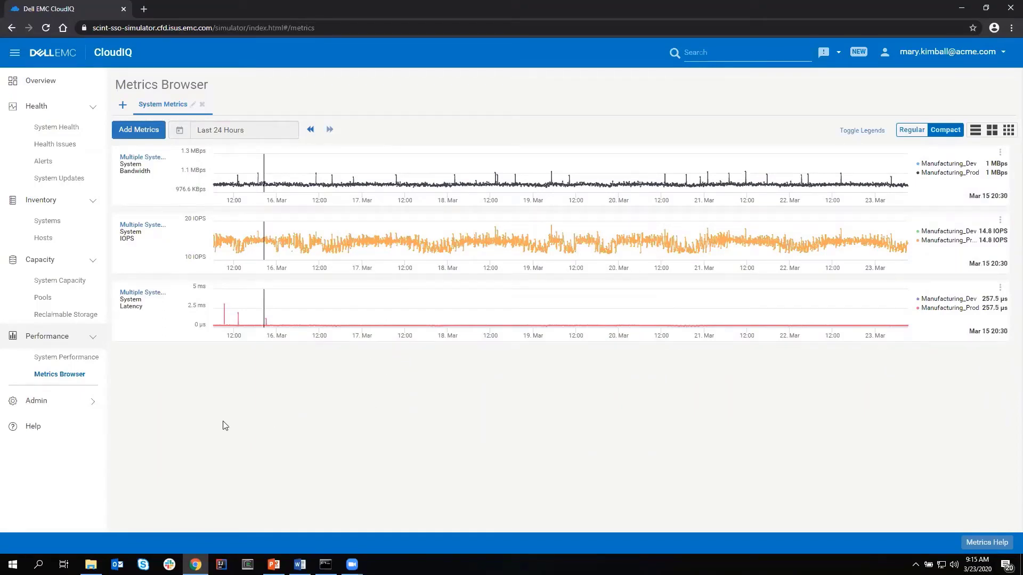
Step: Open Admin > Collectors to view the three installed collectors and expand the Download a collector section
click(63, 402)
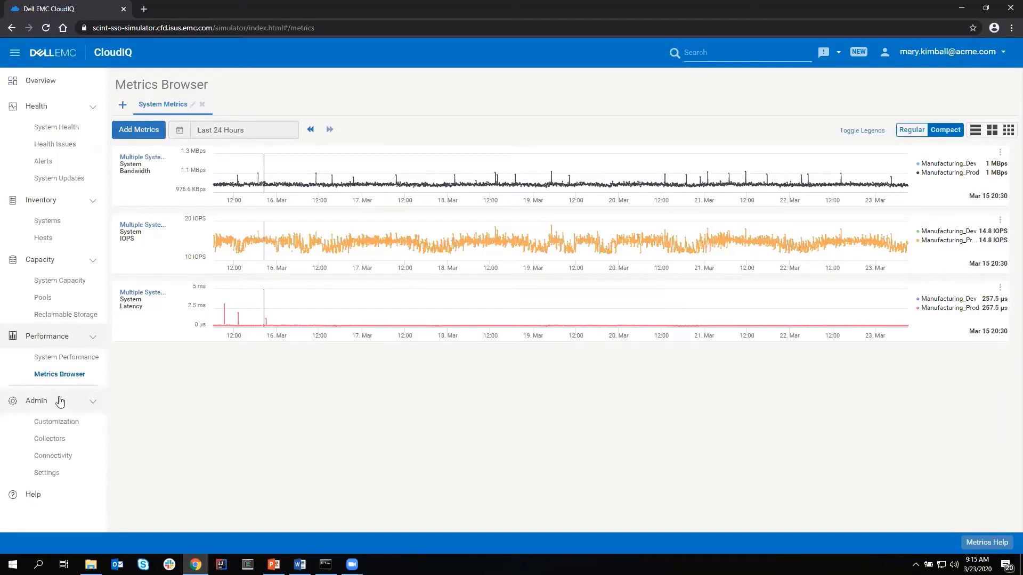
click(50, 439)
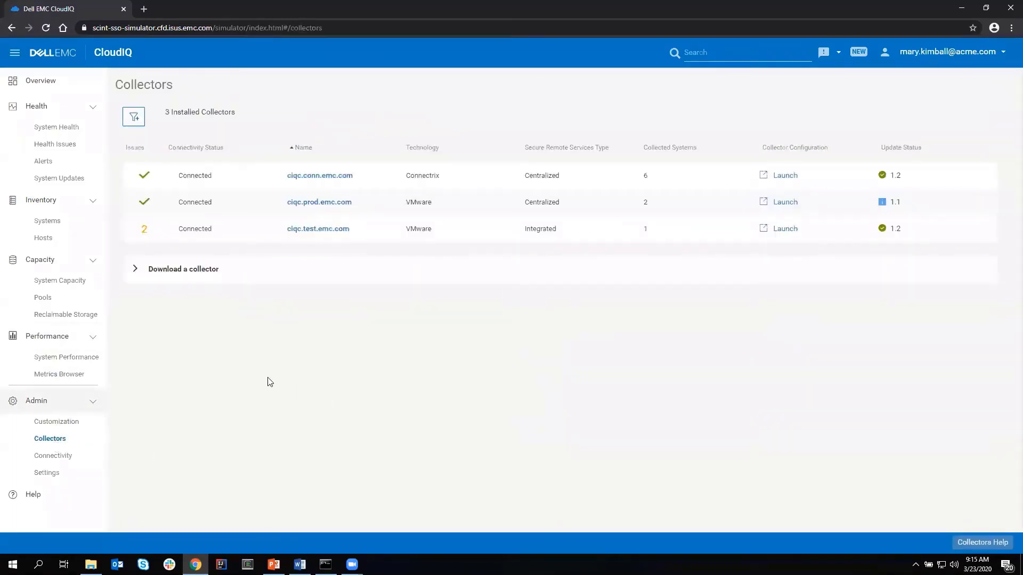
click(211, 272)
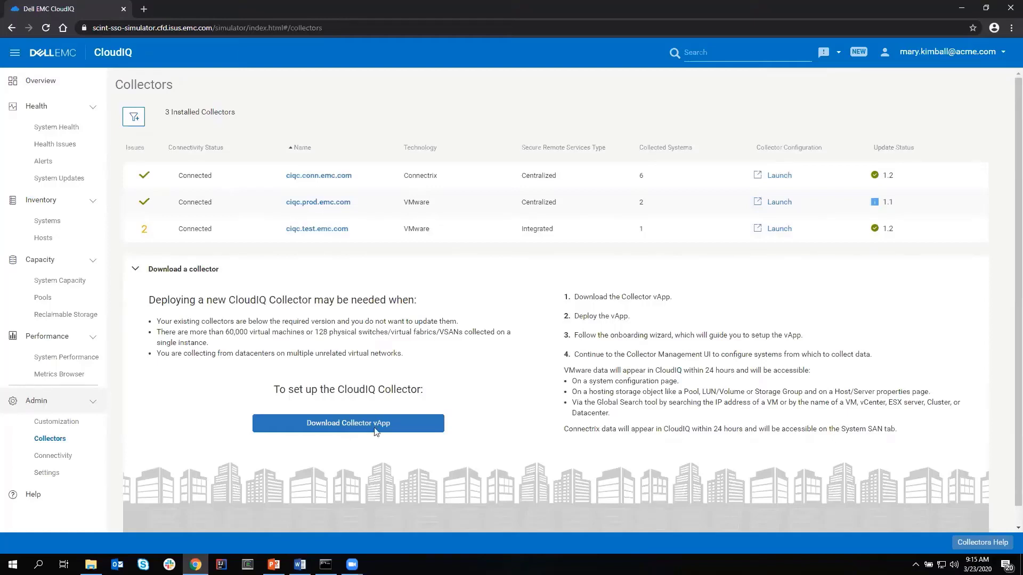
scroll(521, 384, down, 1)
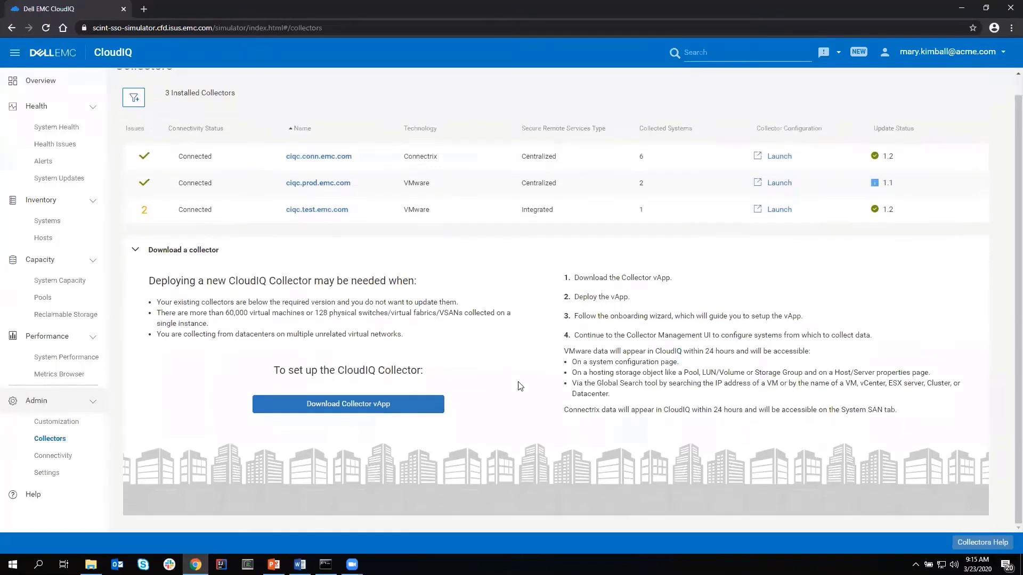
scroll(521, 384, up, 1)
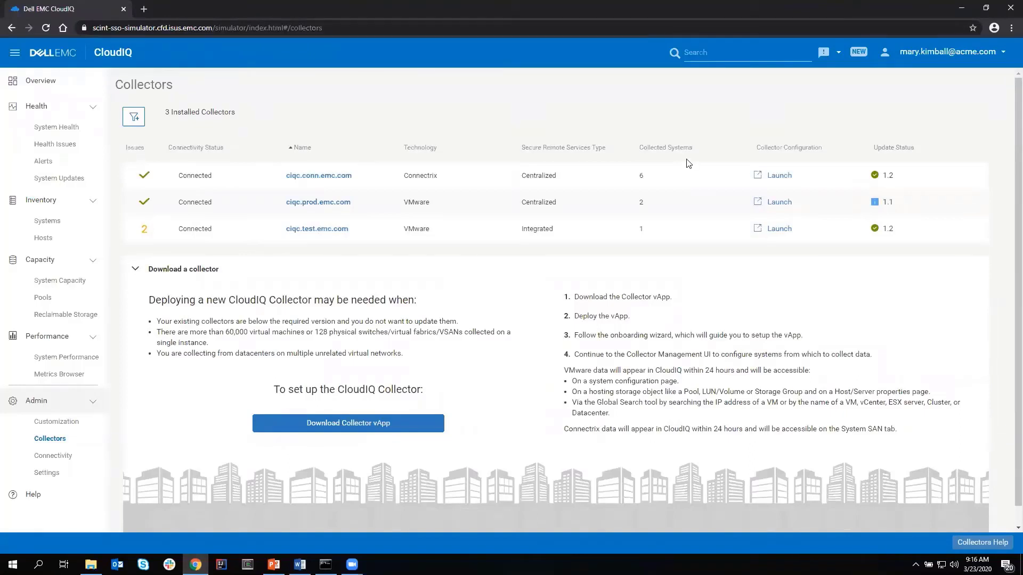
Step: Search globally for service tag RV429L62 and view all 2 results
click(718, 53)
text(RV429)
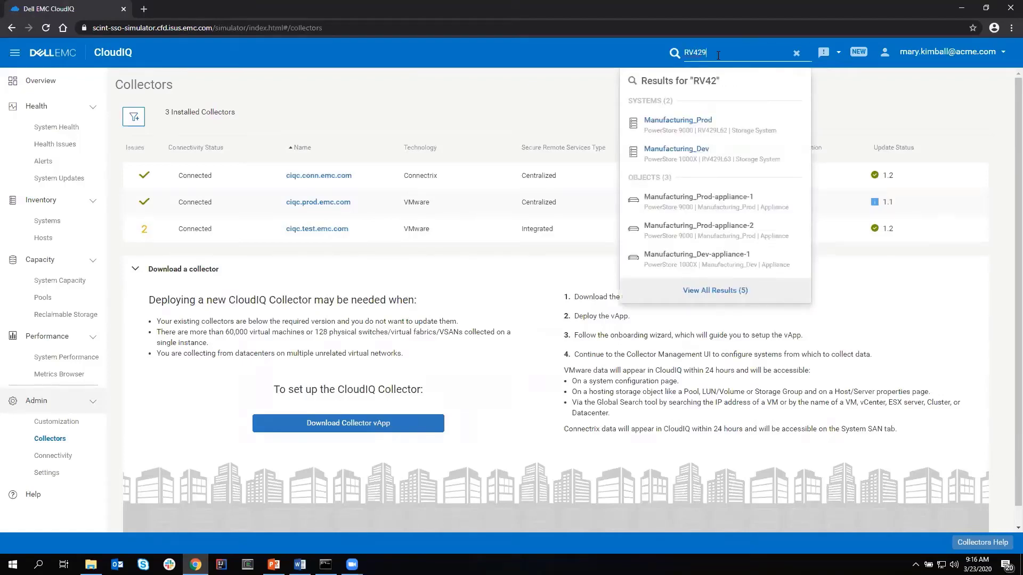
text(L62)
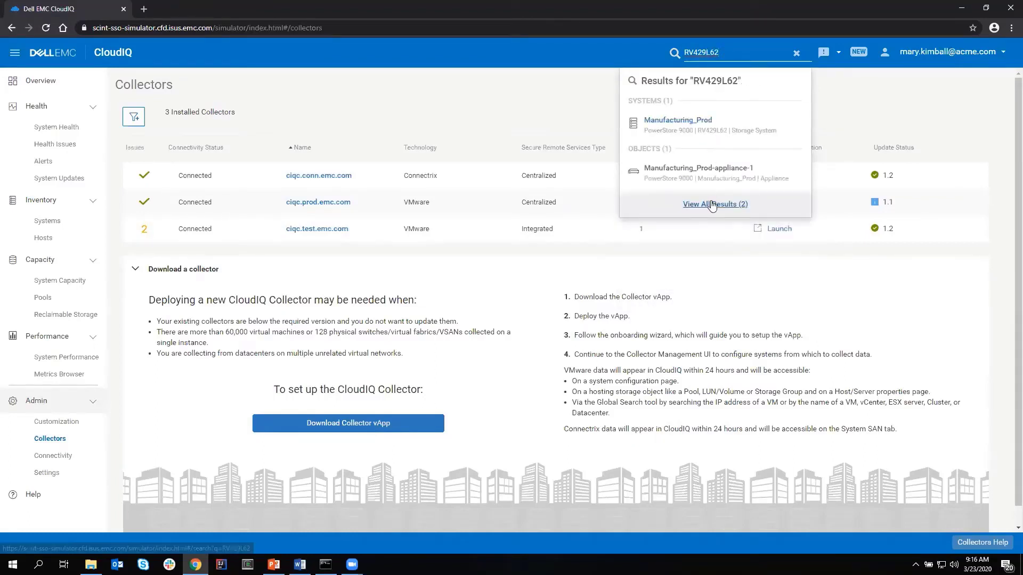
click(712, 205)
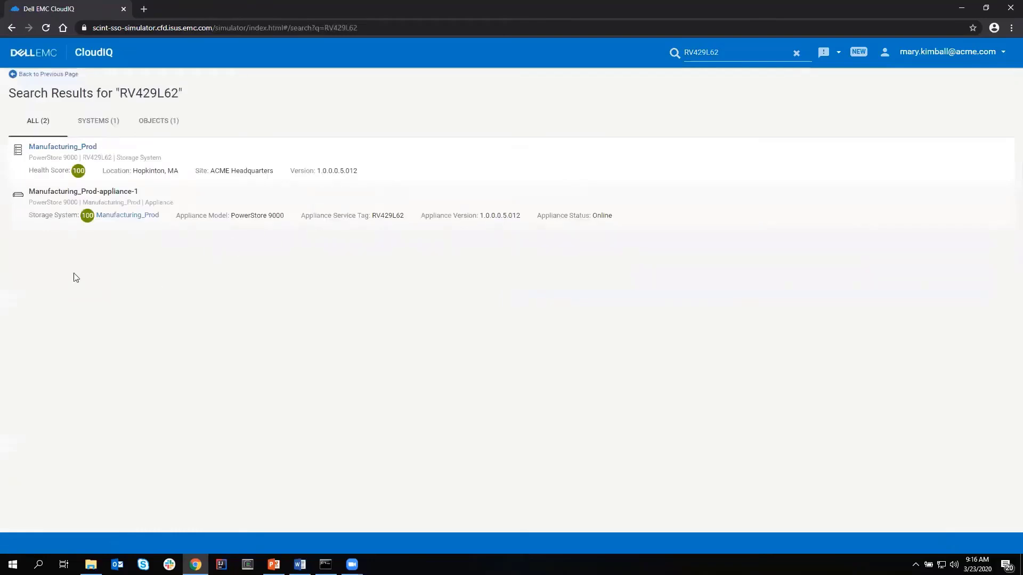